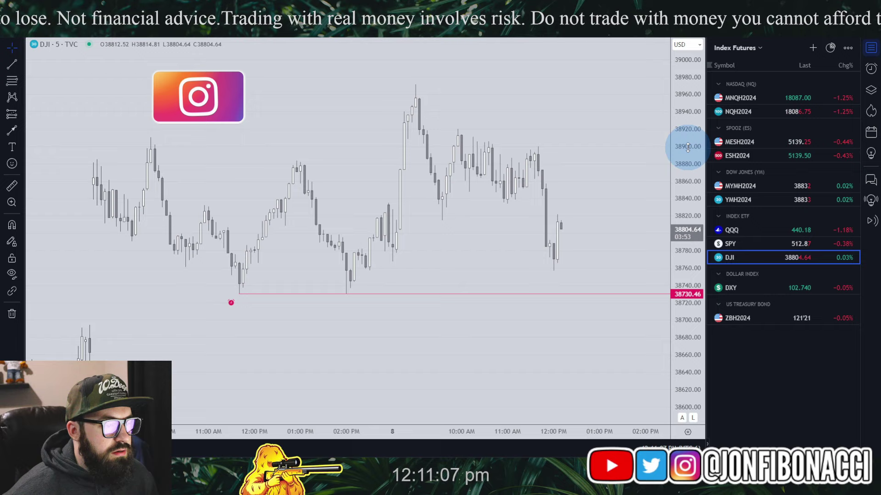
Draw a purple rectangle beyond the latest DJI candles from about 38979 down to 38902, and clone it to make a row of three
{"action": "left_click_drag", "start_coordinate": [662, 167], "coordinate": [529, 194]}
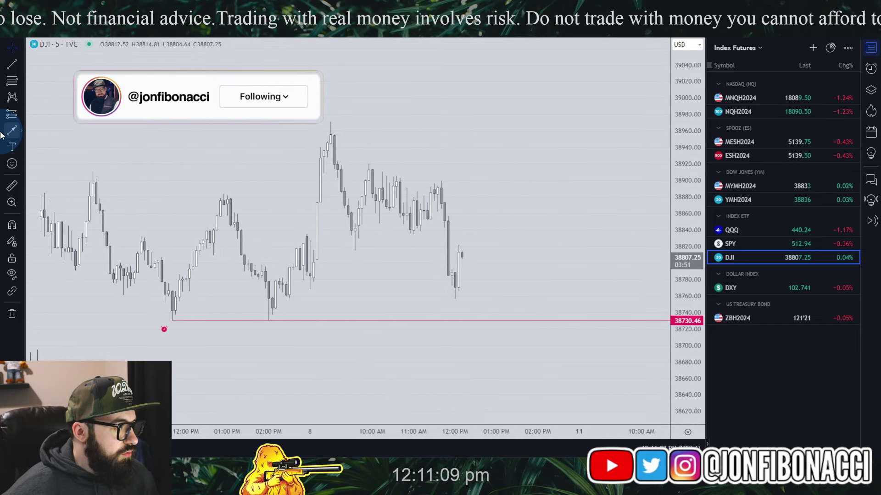
{"action": "left_click", "coordinate": [23, 130]}
{"action": "left_click", "coordinate": [66, 283]}
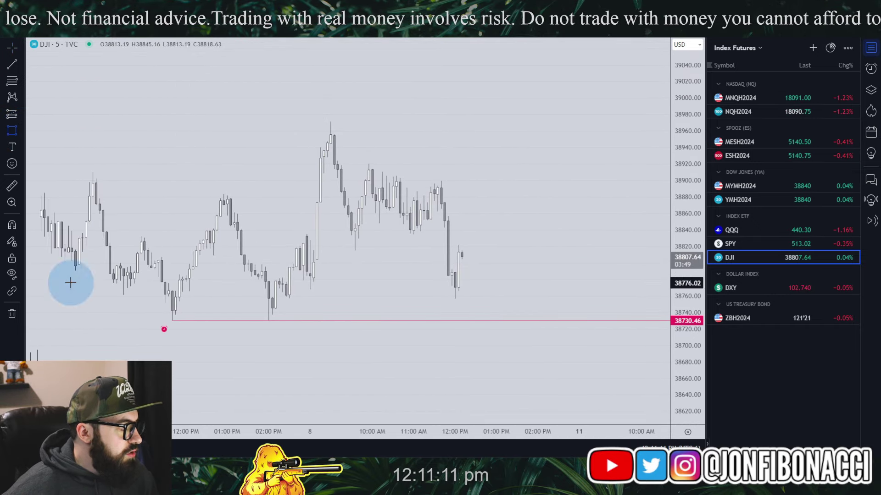
{"action": "left_click_drag", "start_coordinate": [493, 116], "coordinate": [525, 177]}
{"action": "right_click", "coordinate": [525, 177]}
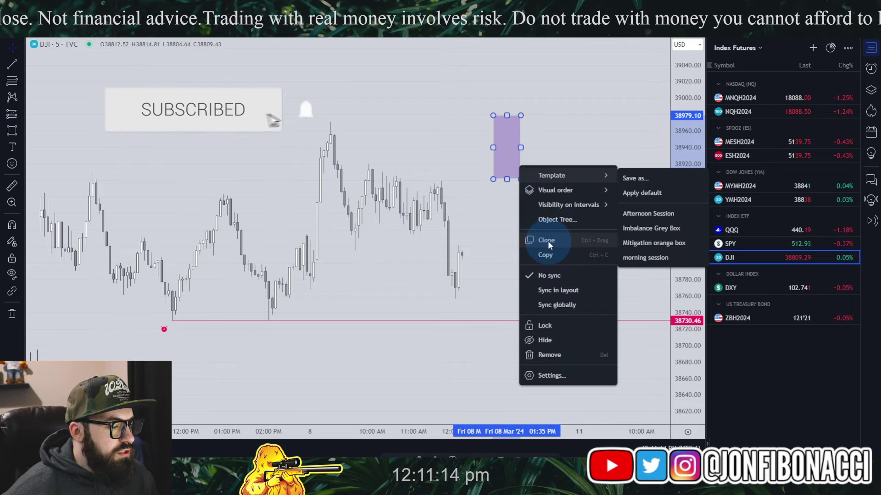
{"action": "left_click", "coordinate": [543, 238]}
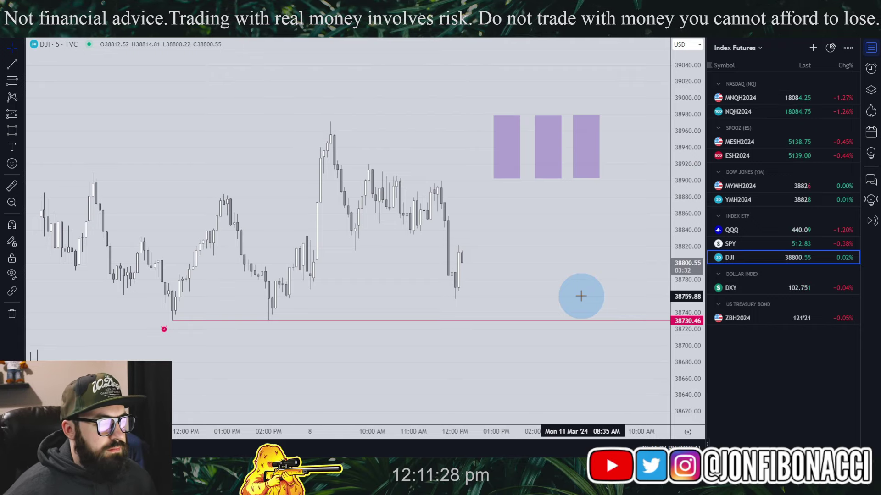
Add a rotated rectangle leaning against the row's first upright rectangle, and tighten the spacing between the upright ones
{"action": "left_click", "coordinate": [498, 171]}
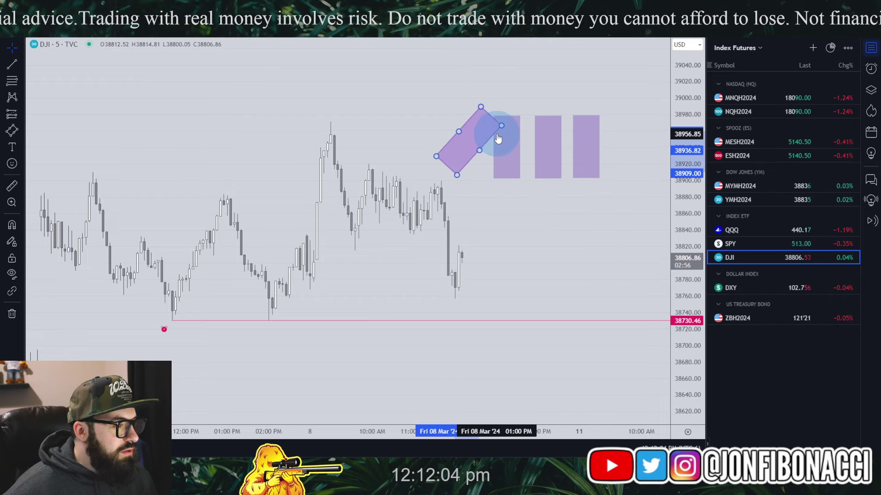
{"action": "left_click_drag", "start_coordinate": [498, 138], "coordinate": [572, 140]}
{"action": "left_click", "coordinate": [492, 251]}
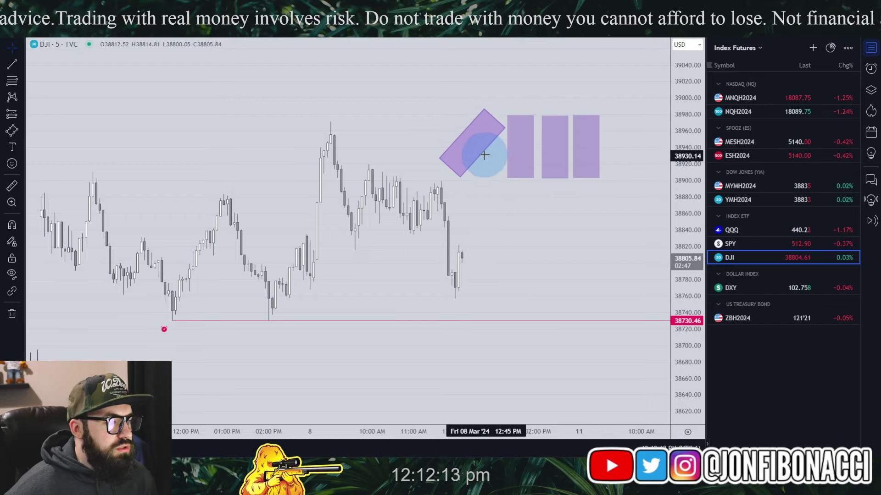
{"action": "left_click_drag", "start_coordinate": [483, 154], "coordinate": [498, 137]}
{"action": "left_click", "coordinate": [507, 214]}
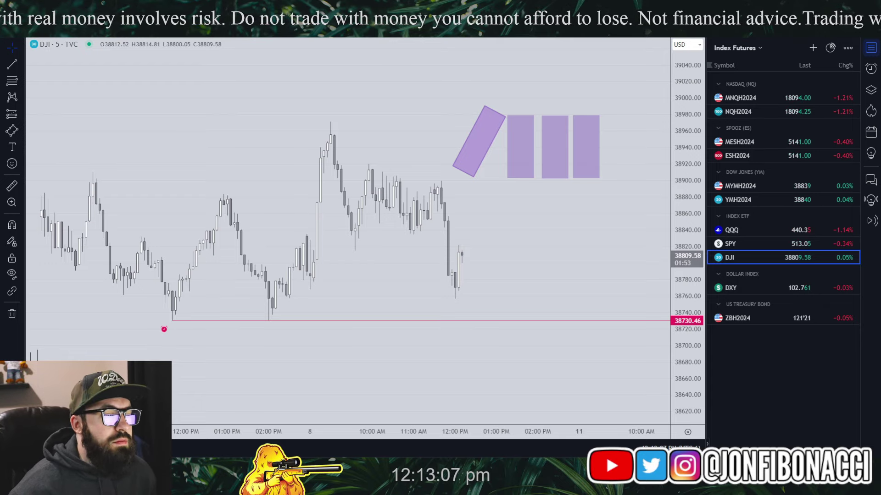
Replace the first upright rectangle with a copy of the tilted rectangle, leaning toward the next upright one
{"action": "left_click", "coordinate": [534, 145]}
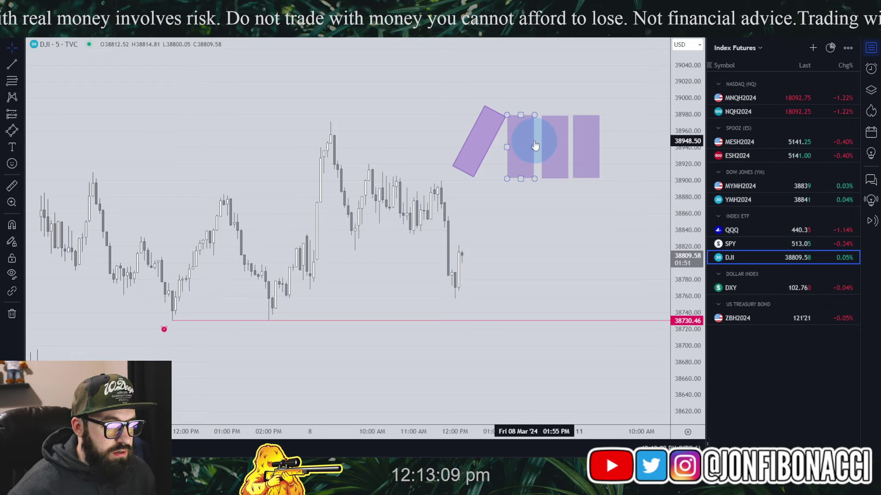
{"action": "left_click_drag", "start_coordinate": [534, 145], "coordinate": [525, 142]}
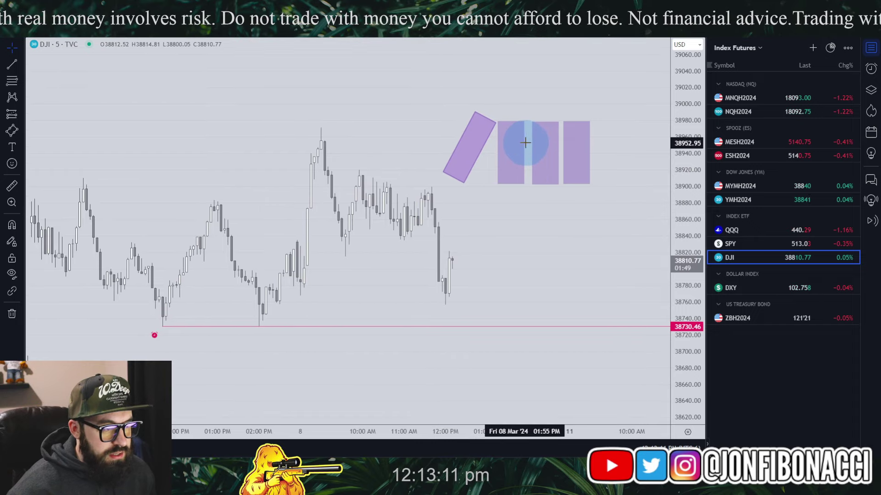
{"action": "left_click", "coordinate": [523, 142]}
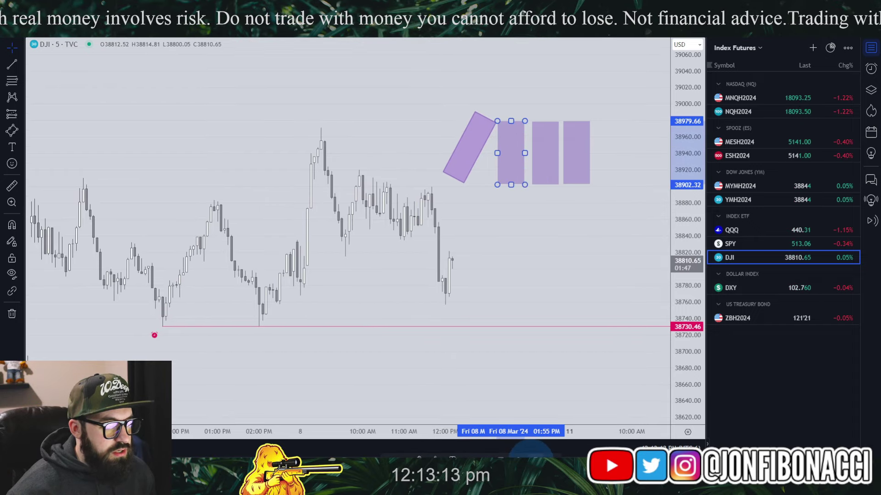
{"action": "key", "text": "Delete"}
{"action": "left_click_drag", "start_coordinate": [448, 153], "coordinate": [486, 159]}
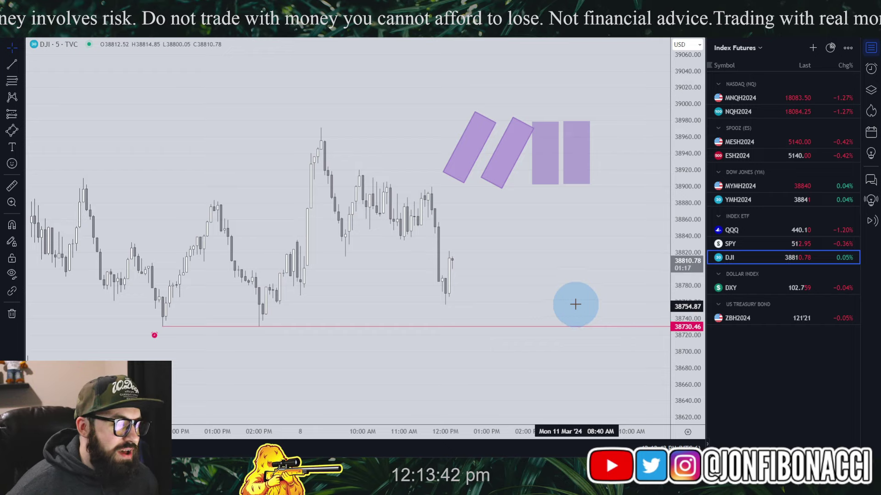
Select all four purple rectangles and delete them from the DJI chart
{"action": "left_click", "coordinate": [591, 167]}
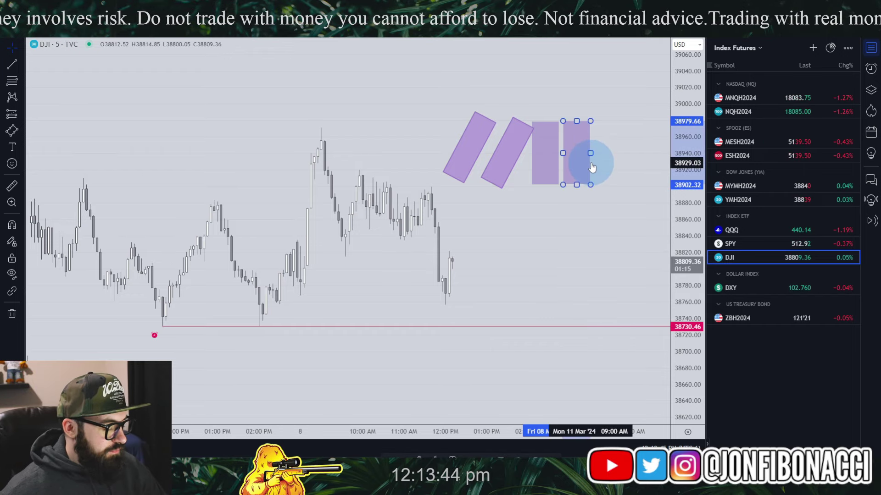
{"action": "left_click_drag", "start_coordinate": [446, 104], "coordinate": [613, 195]}
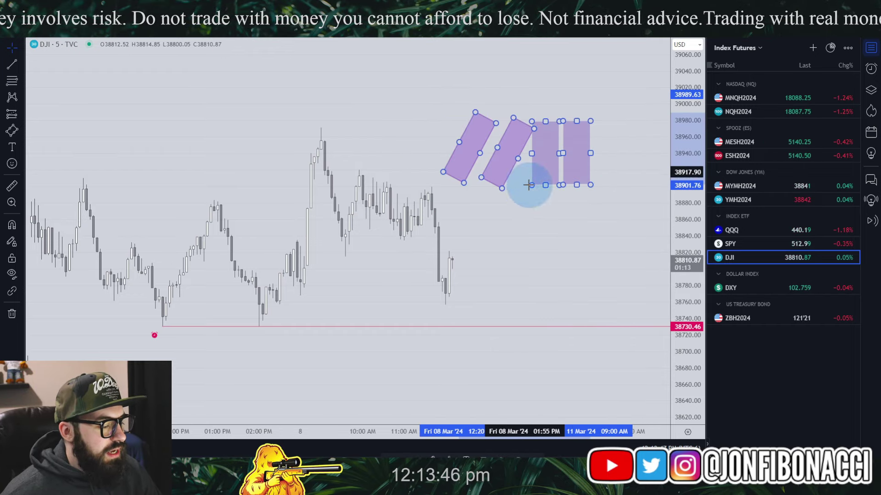
{"action": "left_click", "coordinate": [528, 452]}
{"action": "left_click", "coordinate": [521, 234]}
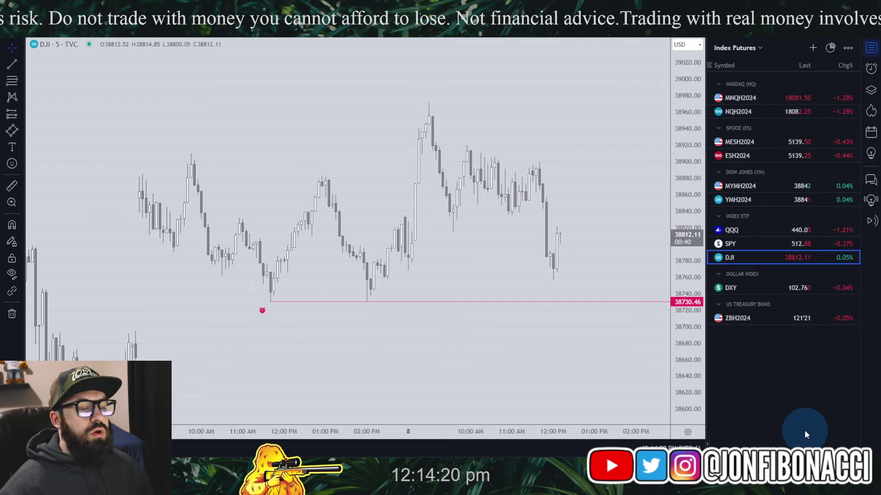
Draw three stacked zigzag paths beyond the latest candles, the highest with a higher second peak and the other two with lower second peaks
{"action": "left_click_drag", "start_coordinate": [605, 172], "coordinate": [507, 197]}
{"action": "left_click", "coordinate": [20, 132]}
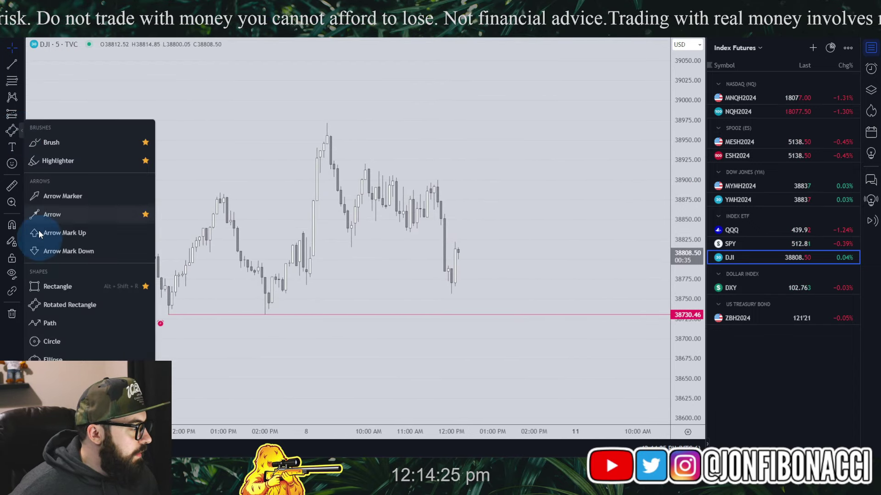
{"action": "left_click", "coordinate": [54, 329]}
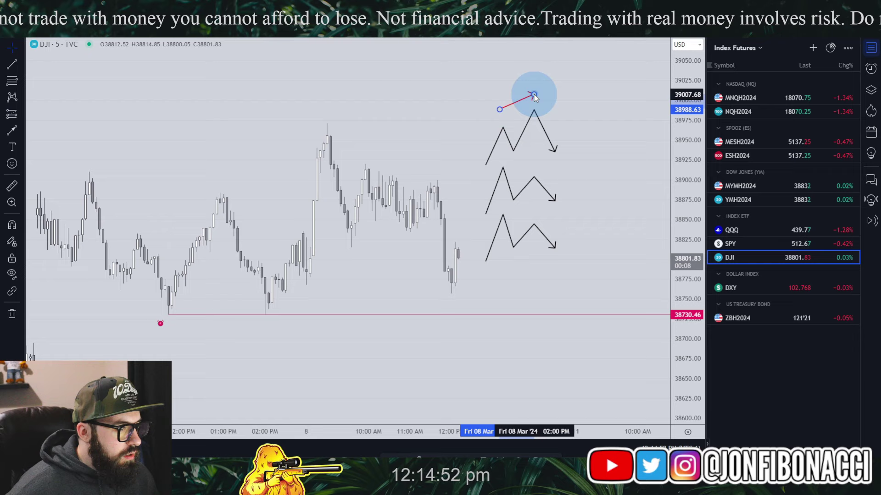
Draw falling red arrows above the peaks of the middle and lowest zigzag paths
{"action": "left_click", "coordinate": [12, 130]}
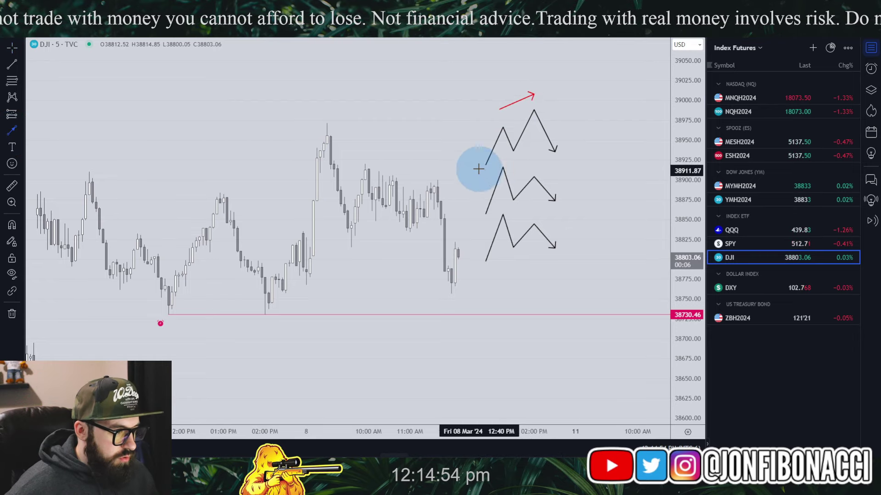
{"action": "left_click_drag", "start_coordinate": [503, 158], "coordinate": [534, 170]}
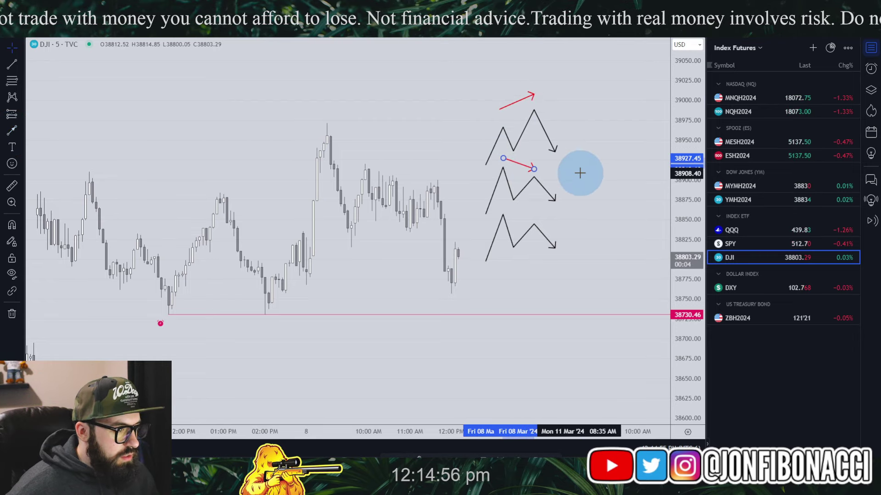
{"action": "left_click", "coordinate": [12, 130]}
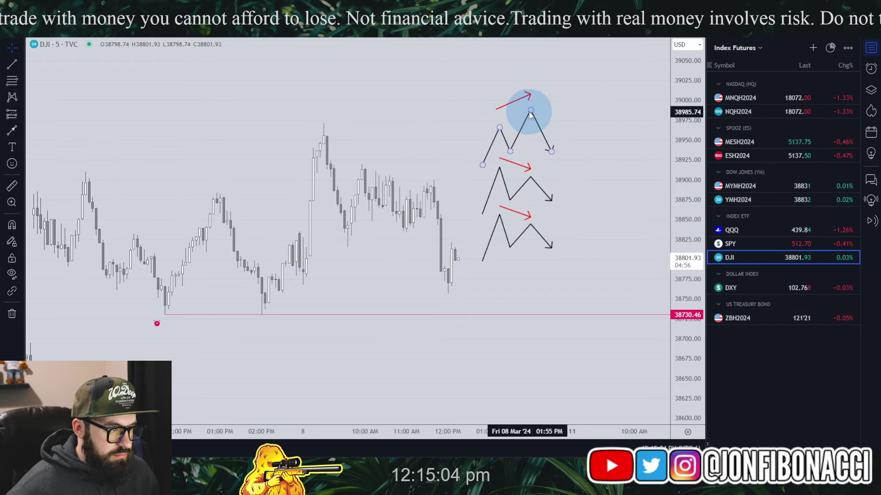
{"action": "left_click", "coordinate": [531, 113]}
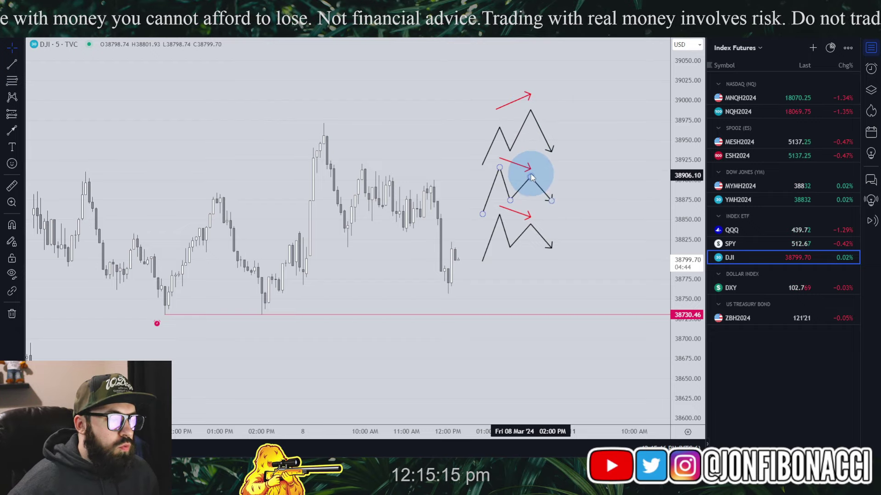
{"action": "left_click", "coordinate": [531, 188]}
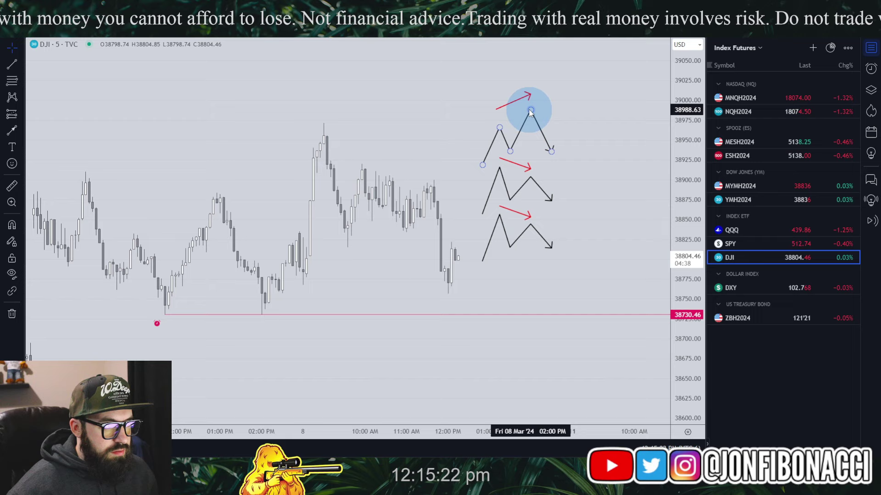
Draw a short rising red arrow from the end of the highest path, and a long falling one down to about 38834
{"action": "left_click", "coordinate": [13, 131]}
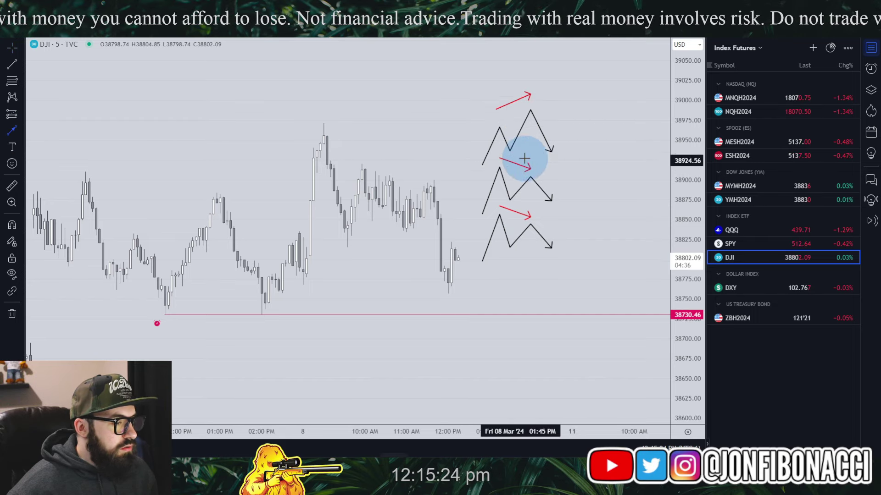
{"action": "left_click_drag", "start_coordinate": [555, 154], "coordinate": [565, 132]}
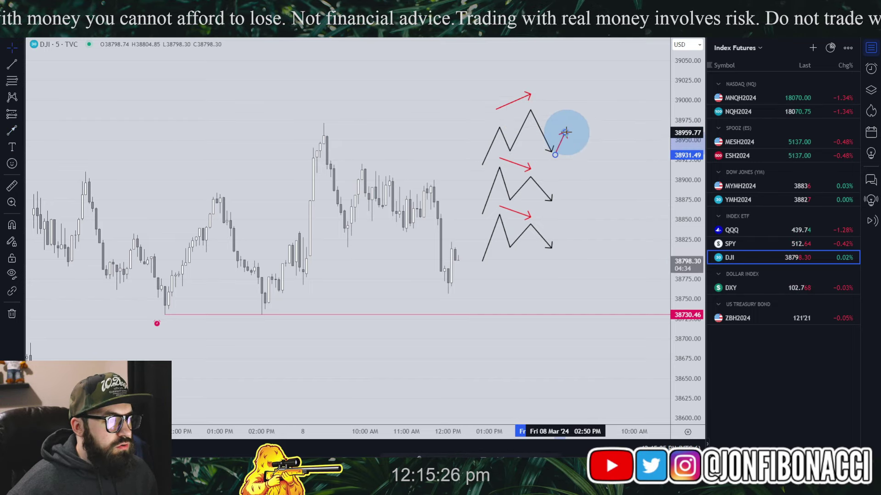
{"action": "left_click", "coordinate": [12, 131]}
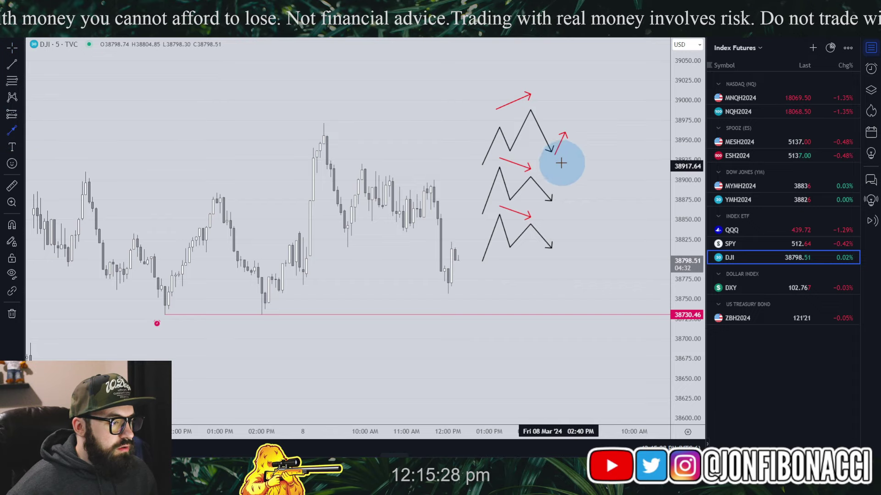
{"action": "left_click_drag", "start_coordinate": [573, 133], "coordinate": [620, 232]}
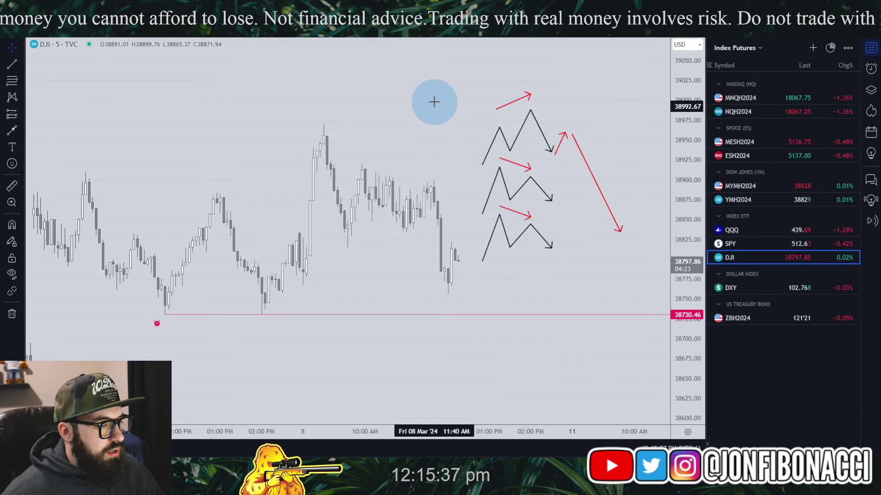
Select all the zigzag paths and red arrows and delete them from the DJI chart
{"action": "left_click_drag", "start_coordinate": [461, 85], "coordinate": [638, 282]}
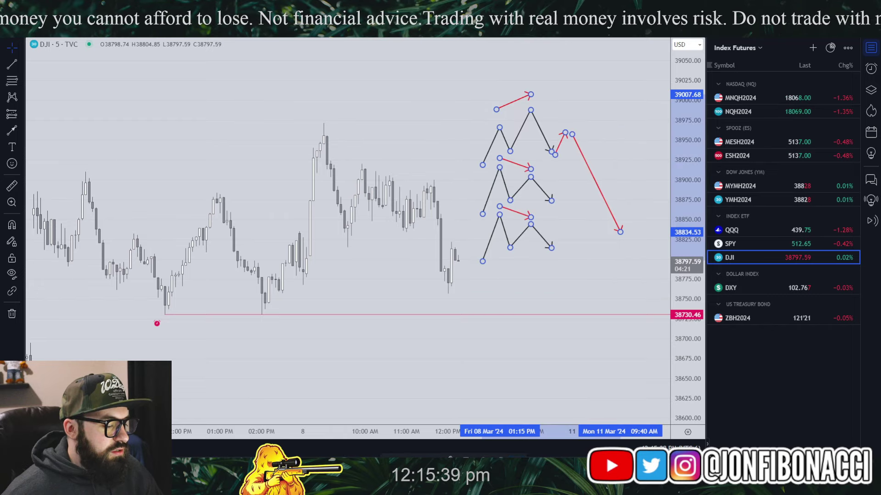
{"action": "key", "text": "Delete"}
{"action": "left_click_drag", "start_coordinate": [487, 354], "coordinate": [600, 349]}
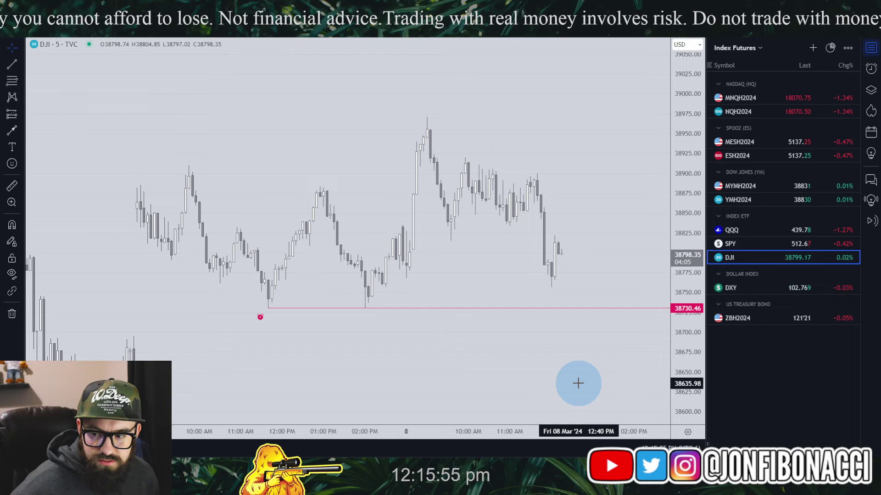
Open the QQQ chart and examine the price action around the 444.93 line before the sell-off
{"action": "left_click", "coordinate": [767, 227]}
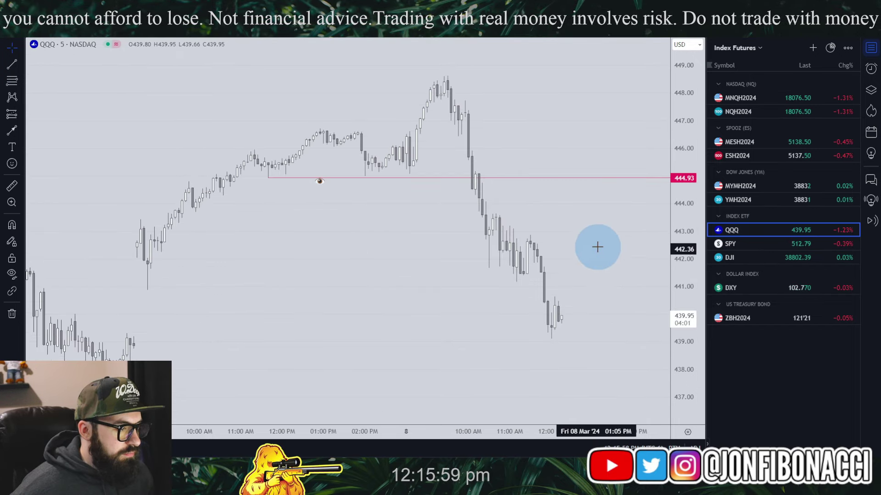
{"action": "left_click_drag", "start_coordinate": [595, 246], "coordinate": [609, 344]}
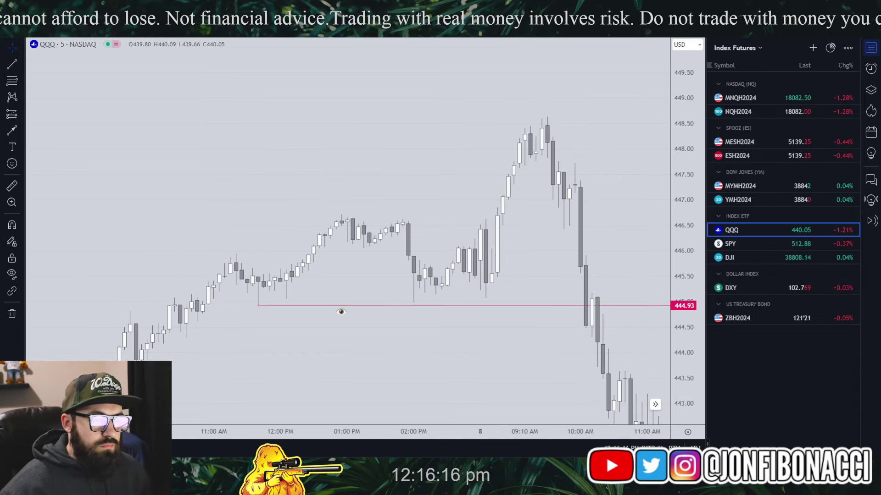
{"action": "left_click_drag", "start_coordinate": [529, 191], "coordinate": [441, 250]}
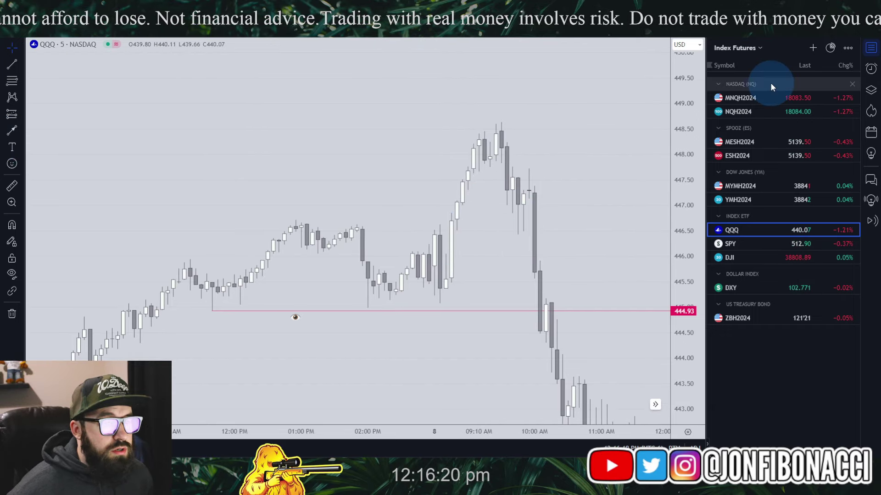
Open the NQH2024 five-minute chart showing the March 8 morning peak and sell-off
{"action": "left_click", "coordinate": [764, 111]}
{"action": "scroll", "coordinate": [629, 174], "scroll_direction": "down", "scroll_amount": 2}
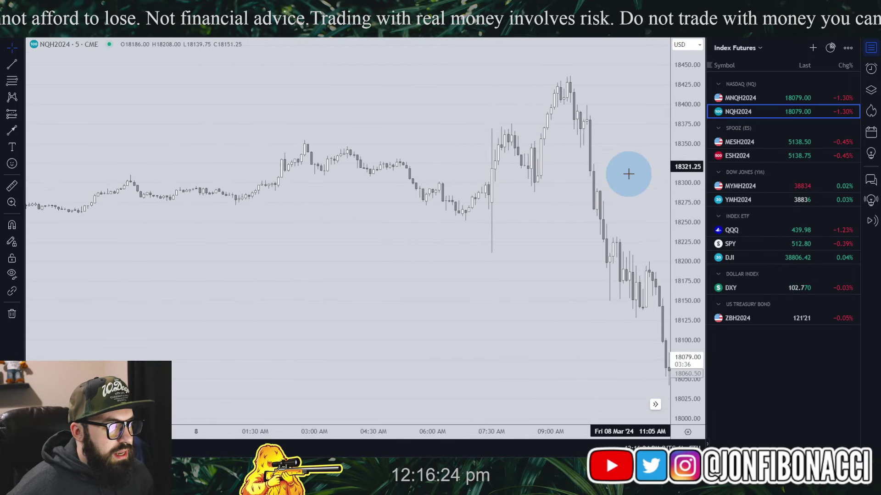
{"action": "left_click_drag", "start_coordinate": [628, 174], "coordinate": [560, 213]}
Circle the lows near 18350 at about 9:50 AM with the Brush, and switch the chart to the 1-minute interval
{"action": "left_click", "coordinate": [10, 154]}
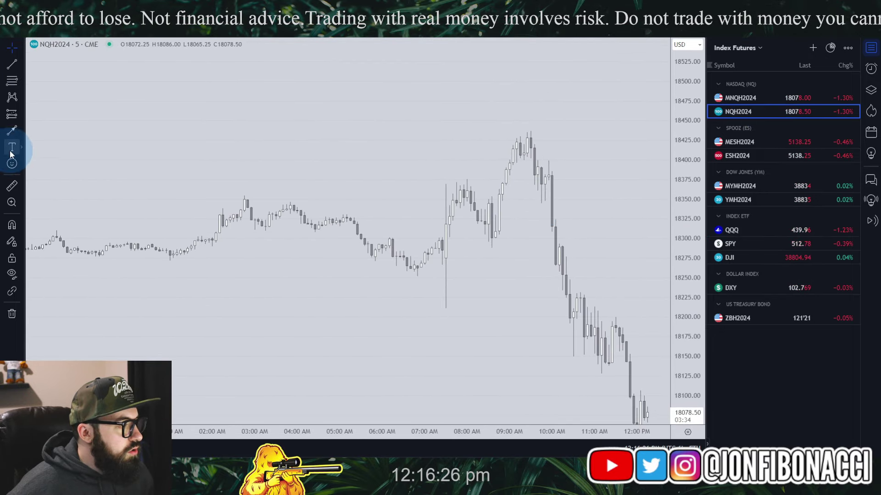
{"action": "left_click", "coordinate": [20, 128]}
{"action": "left_click", "coordinate": [42, 141]}
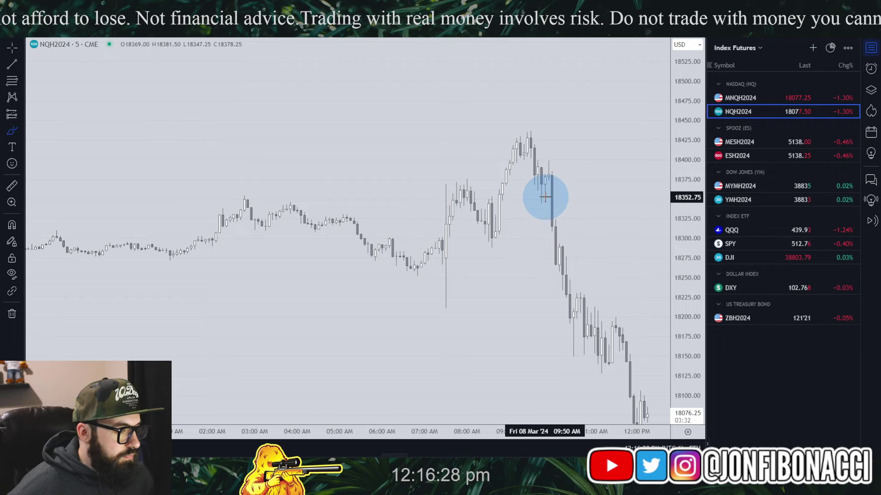
{"action": "mouse_move", "coordinate": [545, 198]}
{"action": "left_mouse_down"}
{"action": "mouse_move", "coordinate": [532, 197]}
{"action": "mouse_move", "coordinate": [552, 198]}
{"action": "left_mouse_up"}
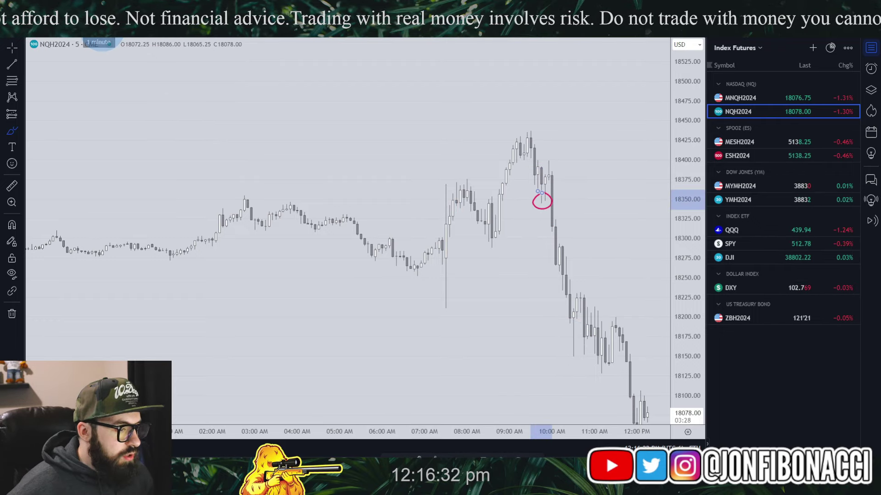
{"action": "key", "text": "Return"}
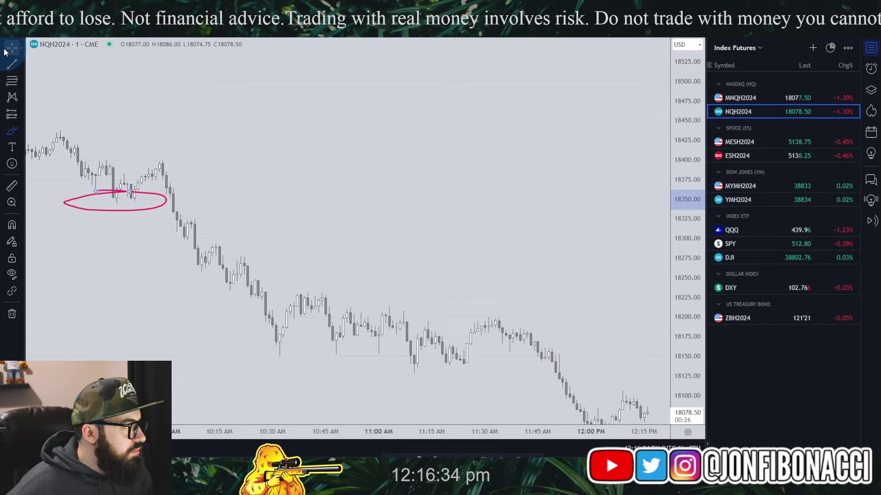
Examine the NQH2024 one-minute price action around the March 8 morning peak, the circled lows and the sell-off
{"action": "scroll", "coordinate": [427, 147], "scroll_direction": "down", "scroll_amount": 3}
{"action": "left_click_drag", "start_coordinate": [426, 147], "coordinate": [684, 232]}
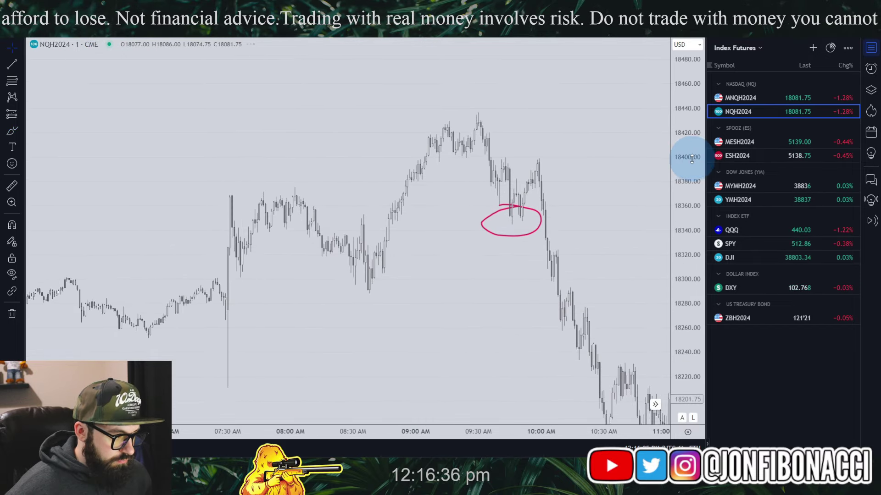
{"action": "scroll", "coordinate": [642, 207], "scroll_direction": "up", "scroll_amount": 1}
{"action": "scroll", "coordinate": [642, 207], "scroll_direction": "down", "scroll_amount": 2}
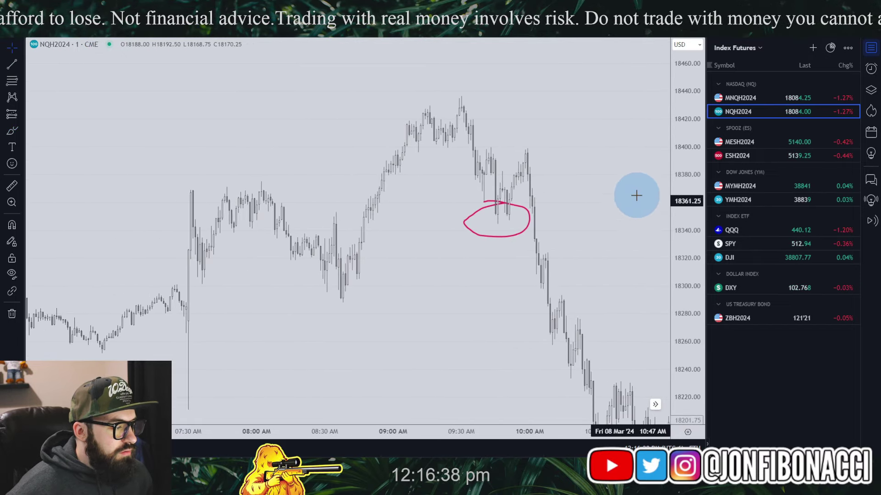
{"action": "left_click_drag", "start_coordinate": [635, 195], "coordinate": [661, 189]}
{"action": "scroll", "coordinate": [661, 188], "scroll_direction": "down", "scroll_amount": 1}
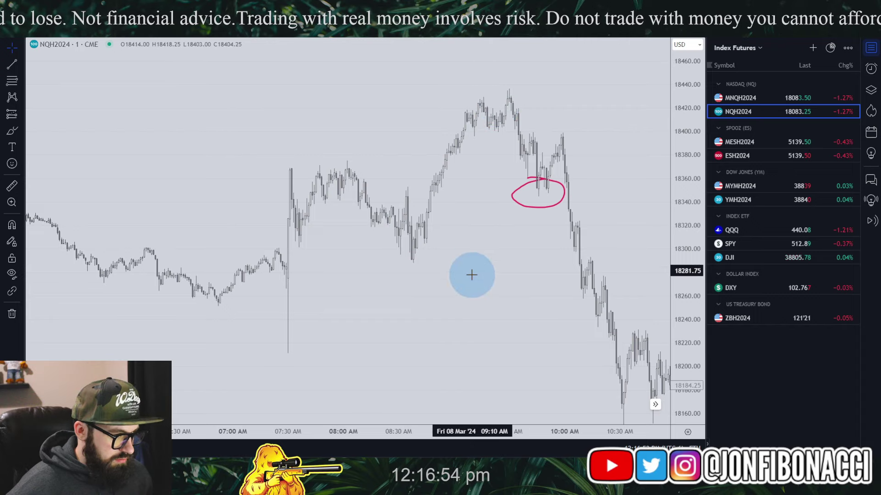
{"action": "scroll", "coordinate": [475, 271], "scroll_direction": "up", "scroll_amount": 1}
{"action": "left_click_drag", "start_coordinate": [477, 266], "coordinate": [420, 292]}
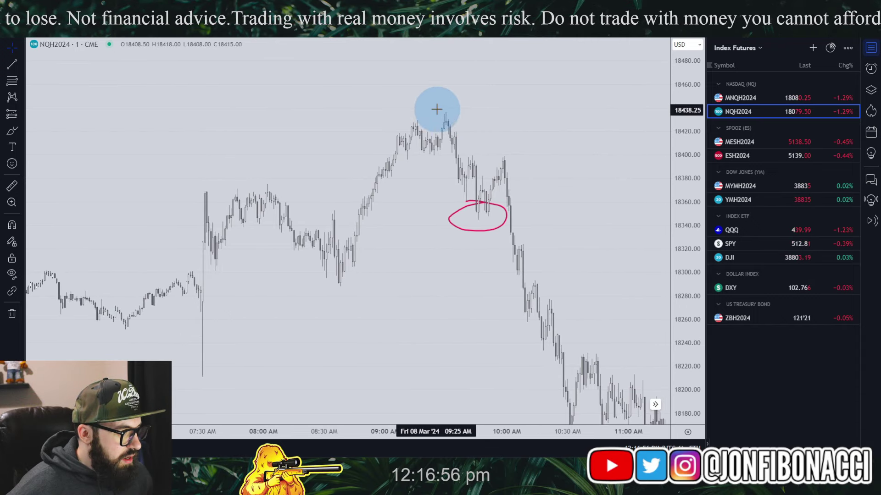
Sketch a wavy Brush path above the March 8 peak, from about 18420 at 9:00 AM to about 18340 at 10:30 AM
{"action": "left_click", "coordinate": [12, 131]}
{"action": "mouse_move", "coordinate": [380, 128]}
{"action": "left_mouse_down"}
{"action": "mouse_move", "coordinate": [450, 80]}
{"action": "mouse_move", "coordinate": [572, 228]}
{"action": "left_mouse_up"}
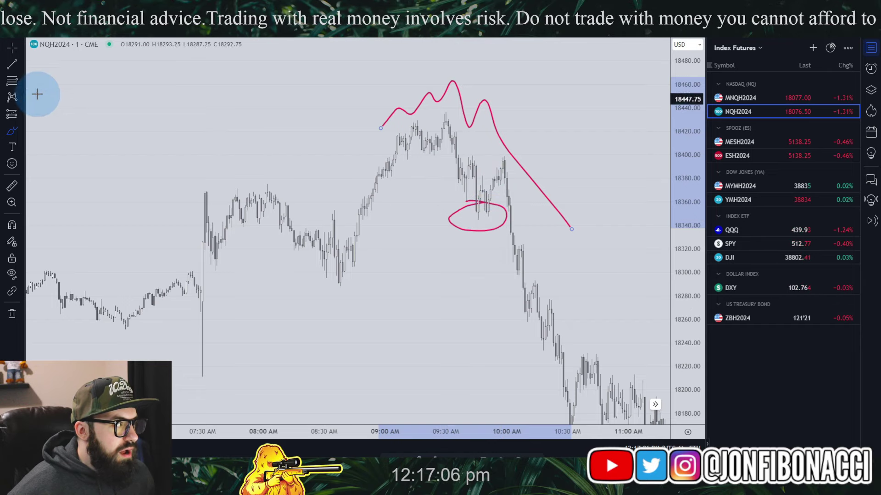
{"action": "left_click", "coordinate": [12, 47]}
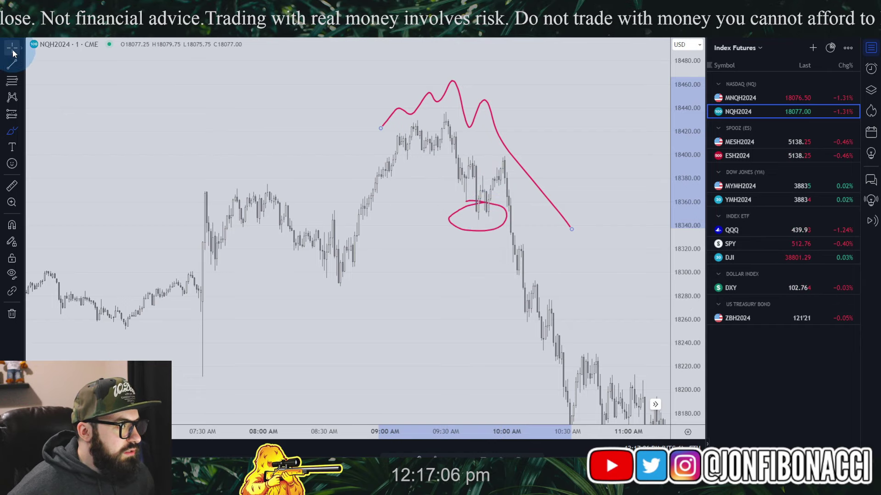
Delete the circle around the lows and the wavy path above the peak from the NQH2024 chart
{"action": "left_click", "coordinate": [493, 229]}
{"action": "key", "text": "Delete"}
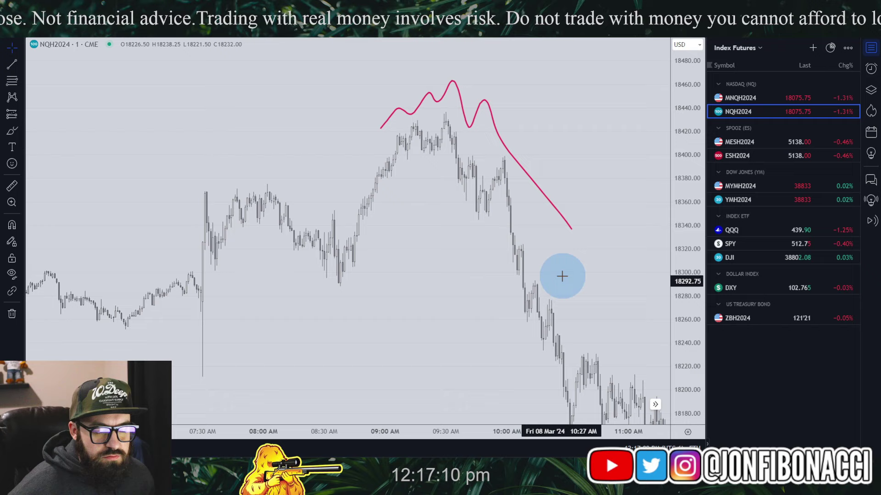
{"action": "left_click", "coordinate": [564, 219]}
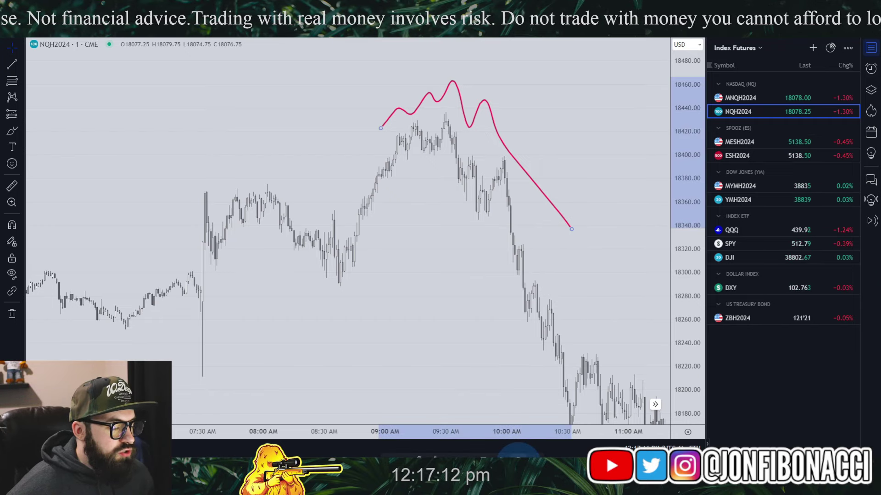
{"action": "key", "text": "Delete"}
Switch NQH2024 to the 15-minute interval and examine the March 7 and 8 swings up to the latest candle
{"action": "scroll", "coordinate": [632, 233], "scroll_direction": "down", "scroll_amount": 2}
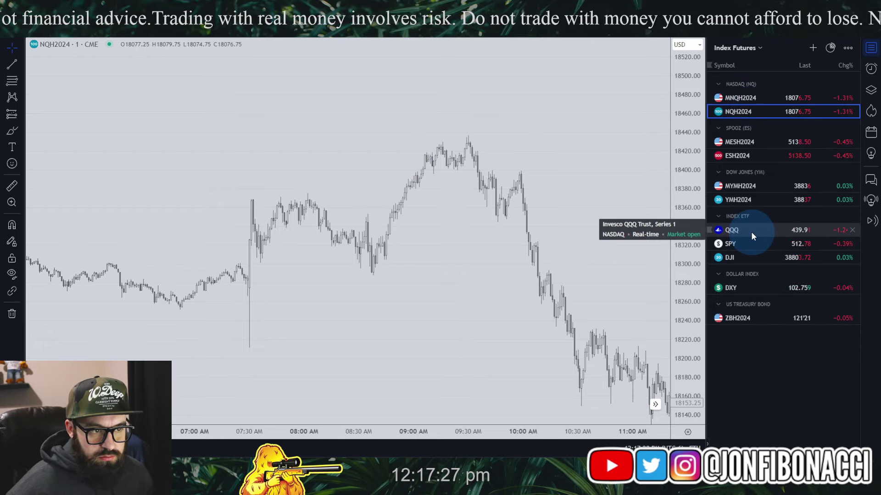
{"action": "type", "text": "15"}
{"action": "key", "text": "Return"}
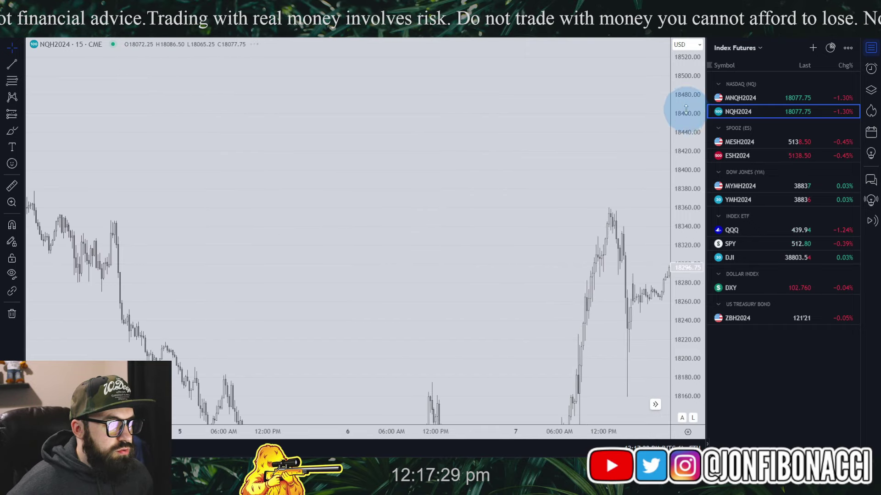
{"action": "left_click_drag", "start_coordinate": [564, 273], "coordinate": [399, 222]}
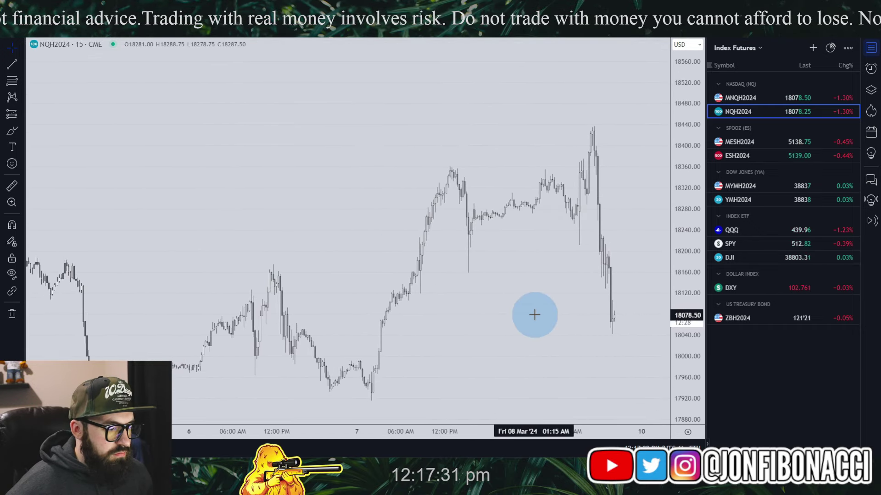
{"action": "scroll", "coordinate": [534, 312], "scroll_direction": "up", "scroll_amount": 5}
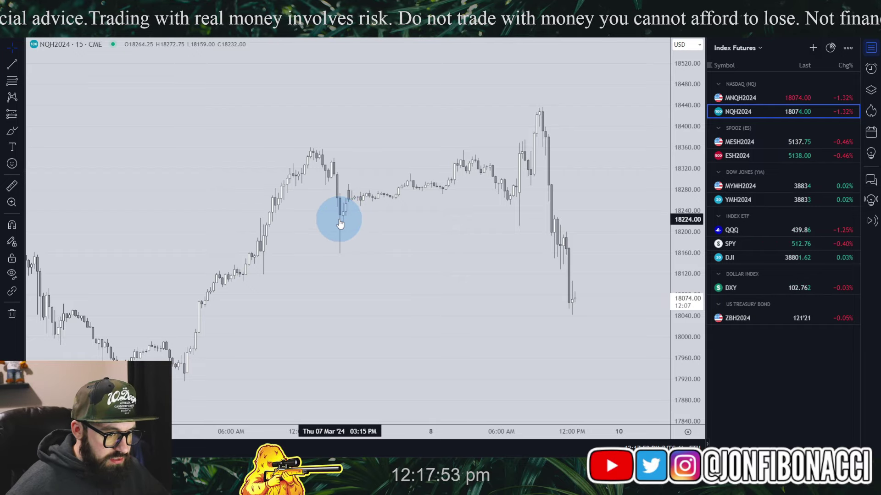
Open the QQQ chart at the 5-minute interval and examine the March 7 and 8 candles around the 444.93 line
{"action": "left_click", "coordinate": [766, 230]}
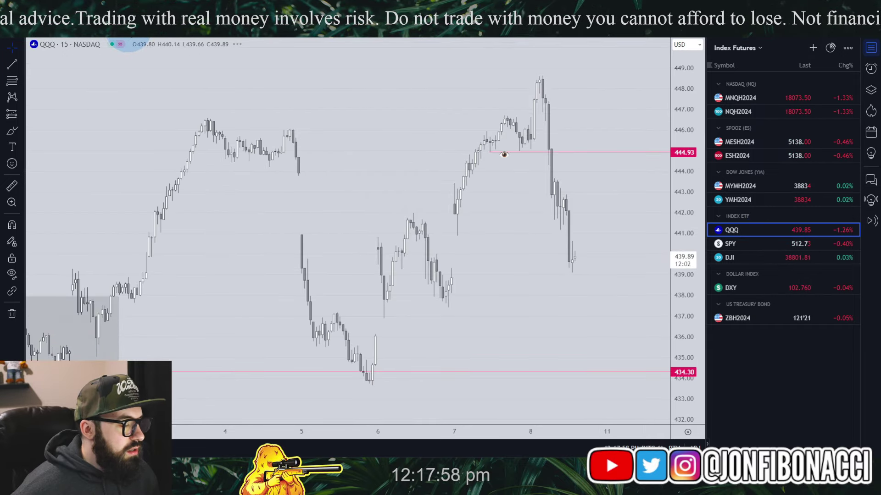
{"action": "key", "text": "5"}
{"action": "key", "text": "Return"}
{"action": "left_click_drag", "start_coordinate": [529, 269], "coordinate": [538, 318]}
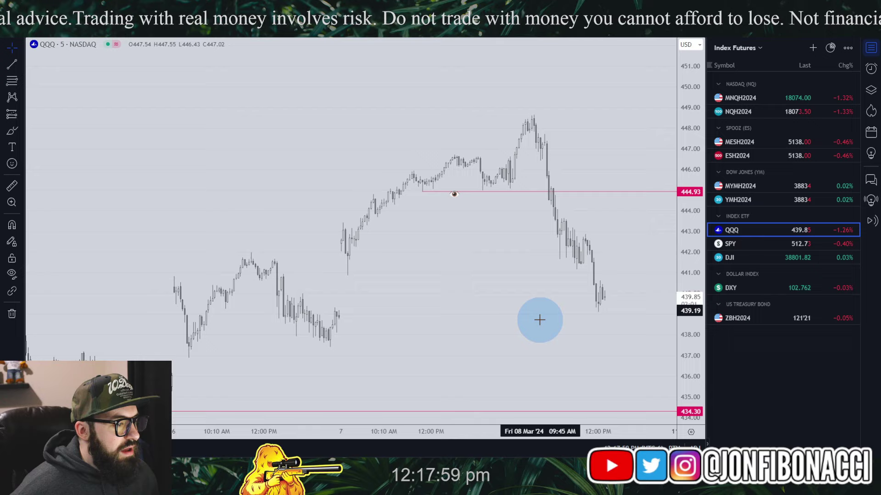
{"action": "left_click_drag", "start_coordinate": [688, 330], "coordinate": [691, 259]}
{"action": "scroll", "coordinate": [640, 321], "scroll_direction": "up", "scroll_amount": 3}
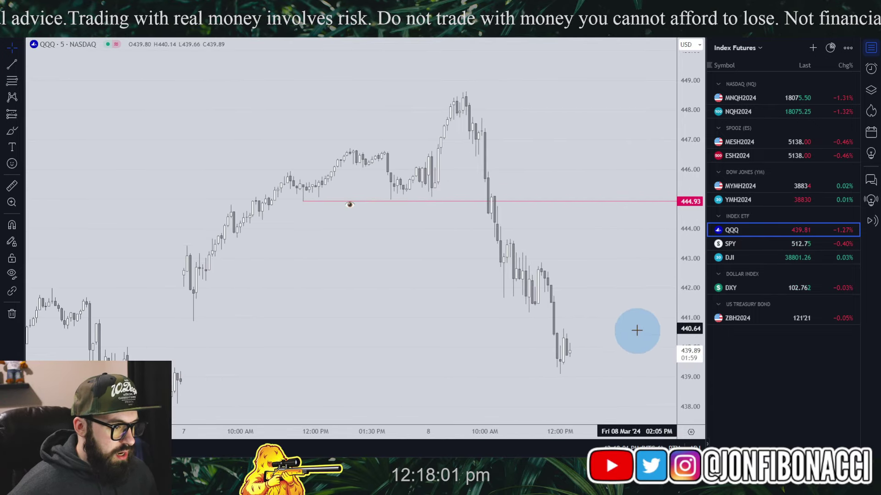
Open the NQH2024 five-minute chart and examine the overnight action and the March 8 downward spike near 7:35 AM
{"action": "left_click", "coordinate": [779, 114]}
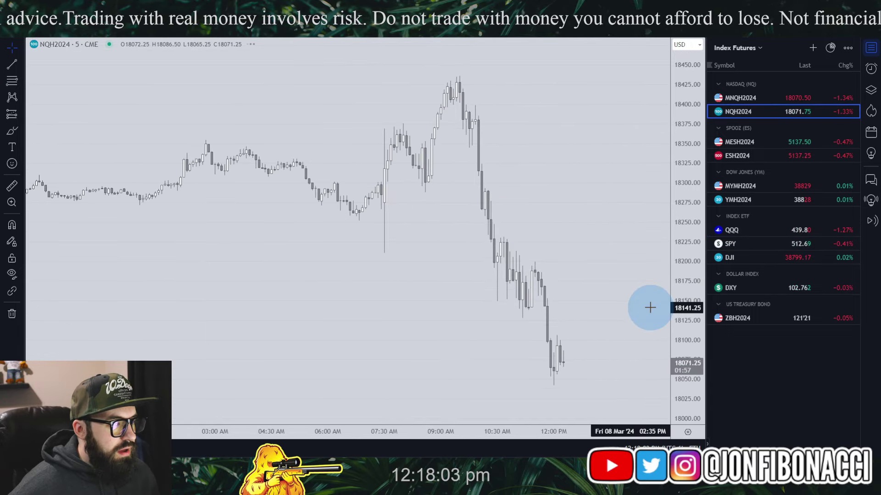
{"action": "scroll", "coordinate": [648, 293], "scroll_direction": "down", "scroll_amount": 5}
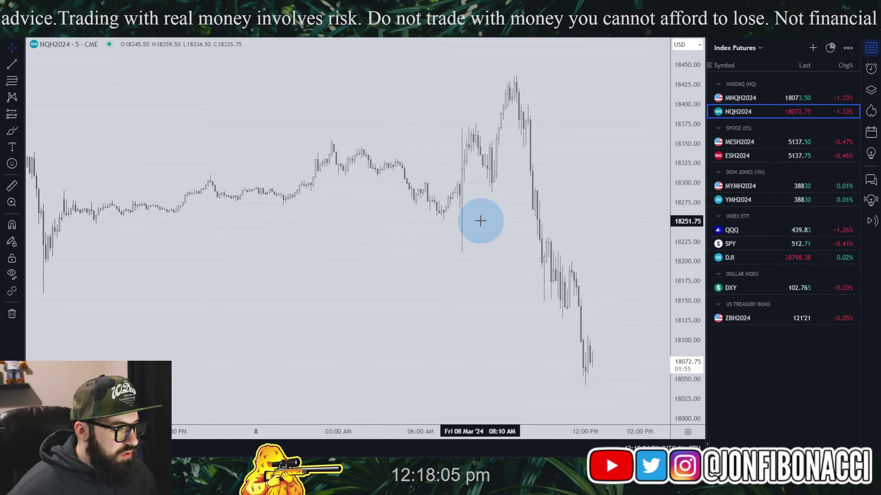
{"action": "scroll", "coordinate": [470, 307], "scroll_direction": "down", "scroll_amount": 1}
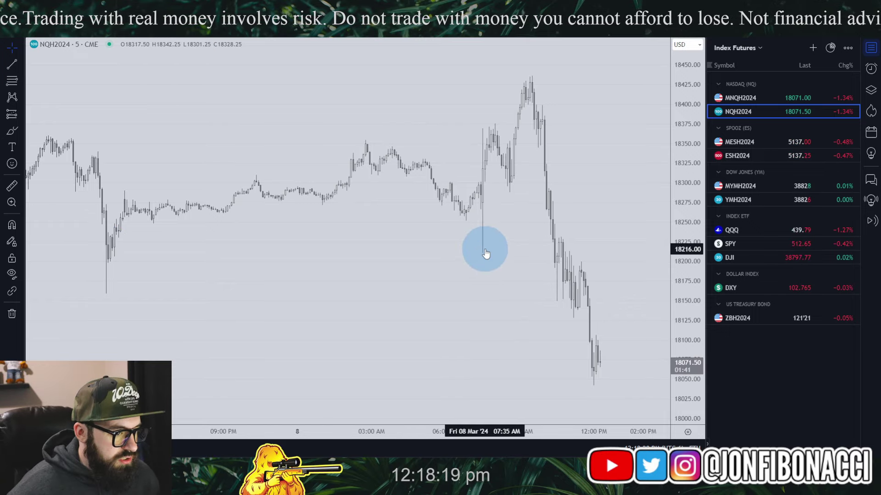
On the QQQ chart, Brush a circle around the March 8 candles near 447 and an X below the 444.93 line near 2 PM on March 7
{"action": "left_click", "coordinate": [765, 229]}
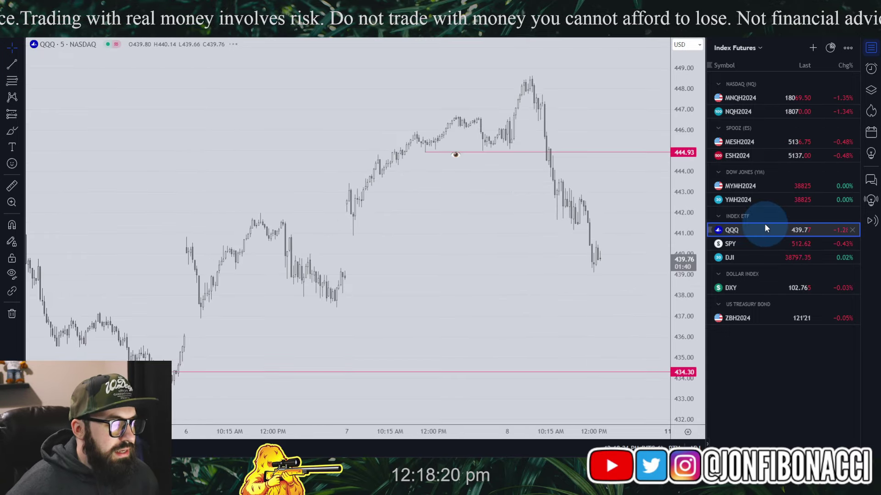
{"action": "scroll", "coordinate": [625, 220], "scroll_direction": "up", "scroll_amount": 5}
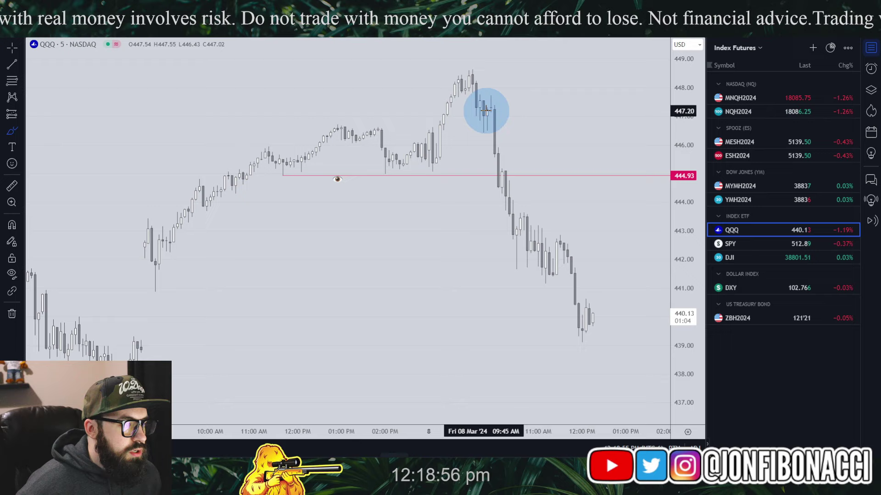
{"action": "mouse_move", "coordinate": [488, 108]}
{"action": "left_mouse_down"}
{"action": "mouse_move", "coordinate": [472, 110]}
{"action": "mouse_move", "coordinate": [507, 117]}
{"action": "mouse_move", "coordinate": [488, 105]}
{"action": "left_mouse_up"}
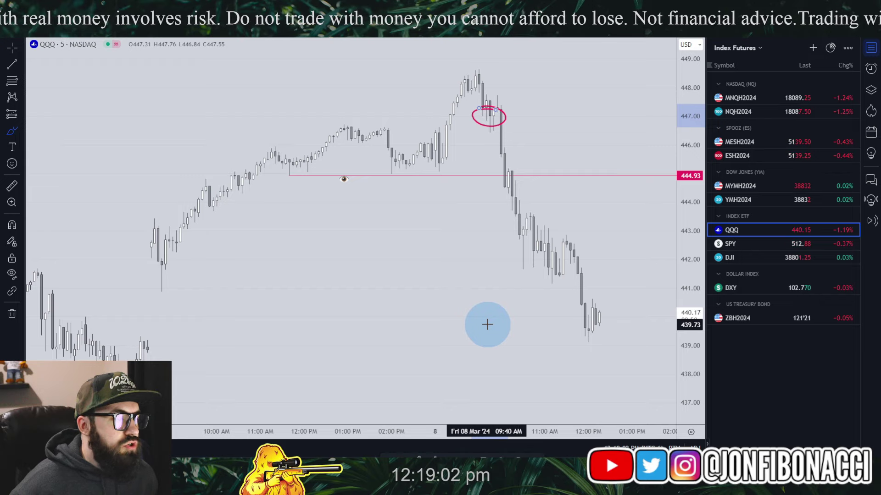
{"action": "mouse_move", "coordinate": [369, 181]}
{"action": "left_mouse_down"}
{"action": "mouse_move", "coordinate": [393, 201]}
{"action": "mouse_move", "coordinate": [375, 201]}
{"action": "left_mouse_up"}
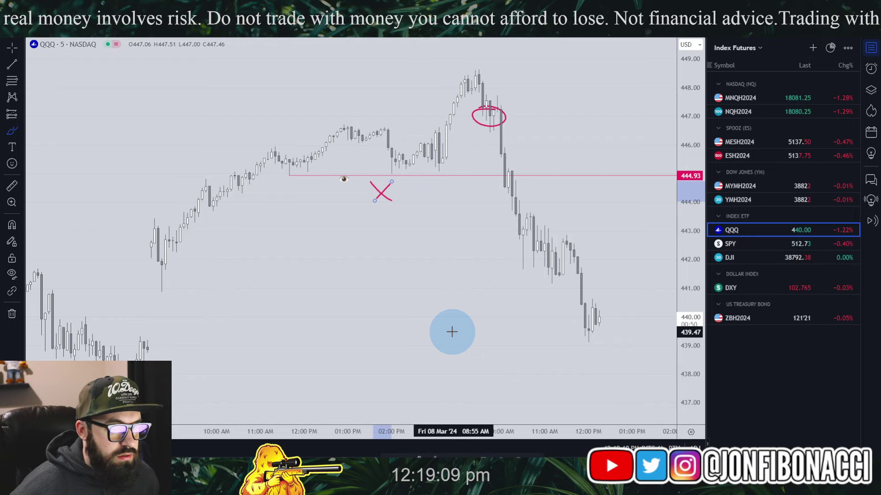
On the NQH2024 chart, Brush a line under the overnight lows at about 18240 and an X over the March 8 spike below it
{"action": "left_click", "coordinate": [757, 117]}
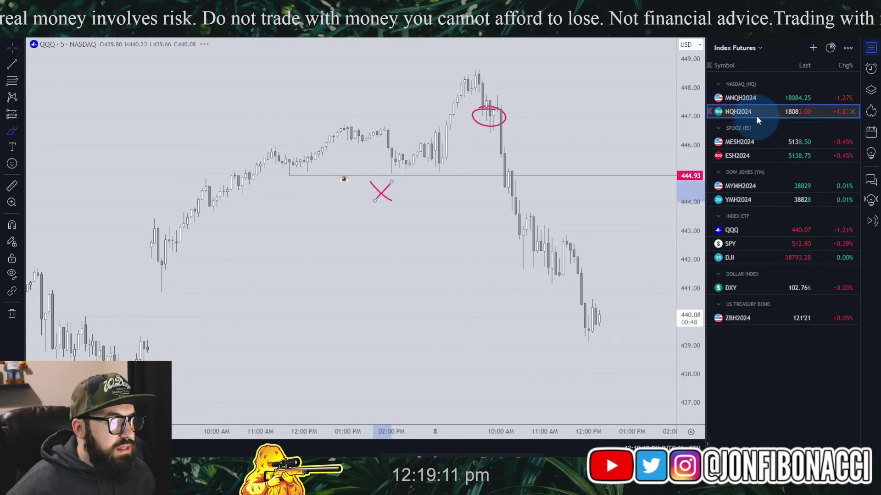
{"action": "scroll", "coordinate": [568, 307], "scroll_direction": "down", "scroll_amount": 4}
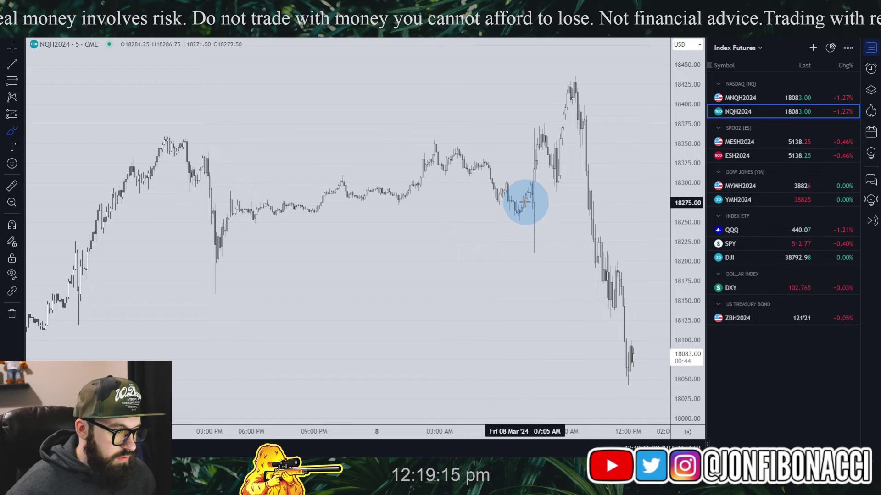
{"action": "mouse_move", "coordinate": [260, 230]}
{"action": "left_mouse_down"}
{"action": "mouse_move", "coordinate": [542, 228]}
{"action": "mouse_move", "coordinate": [527, 236]}
{"action": "mouse_move", "coordinate": [543, 250]}
{"action": "left_mouse_up"}
{"action": "left_click_drag", "start_coordinate": [519, 252], "coordinate": [554, 229]}
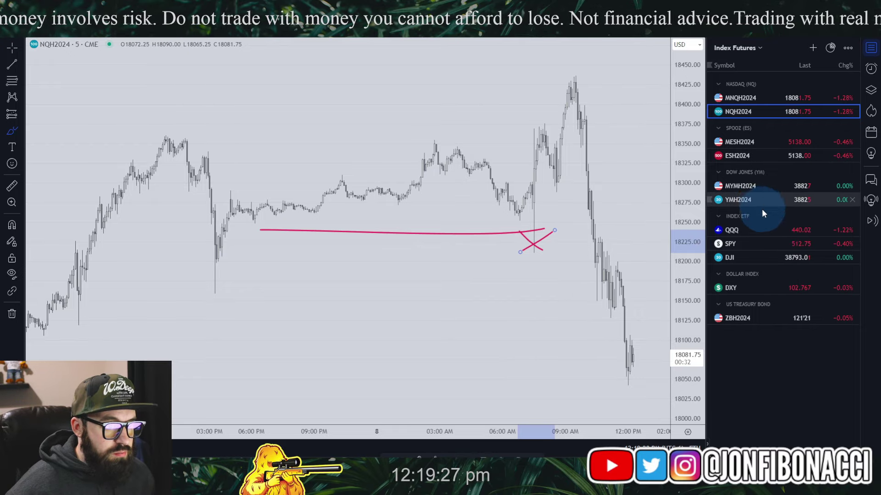
Recheck the marked low on the QQQ chart, and open the SPY chart to examine the lows around the 514.03 line
{"action": "left_click", "coordinate": [761, 227]}
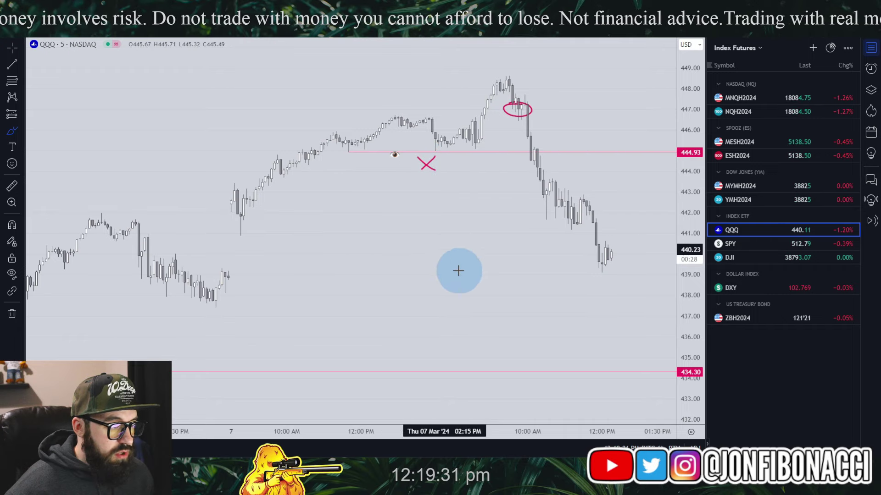
{"action": "scroll", "coordinate": [489, 212], "scroll_direction": "down", "scroll_amount": 1}
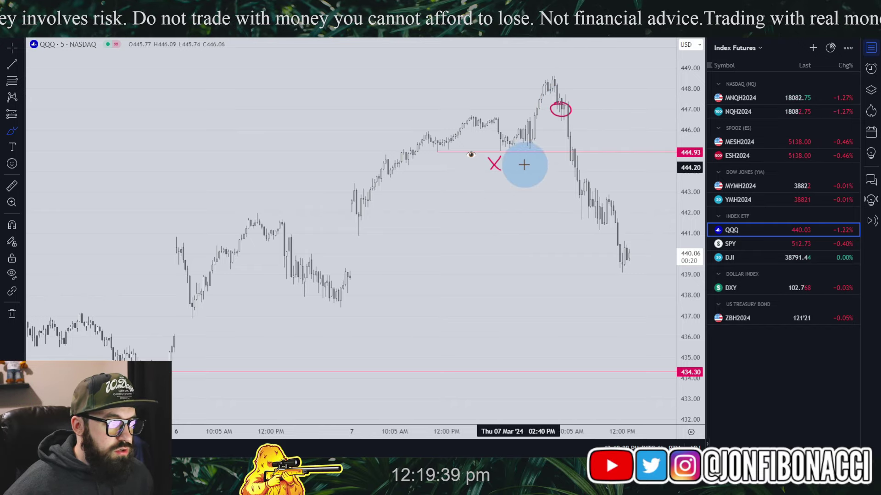
{"action": "left_click", "coordinate": [752, 244]}
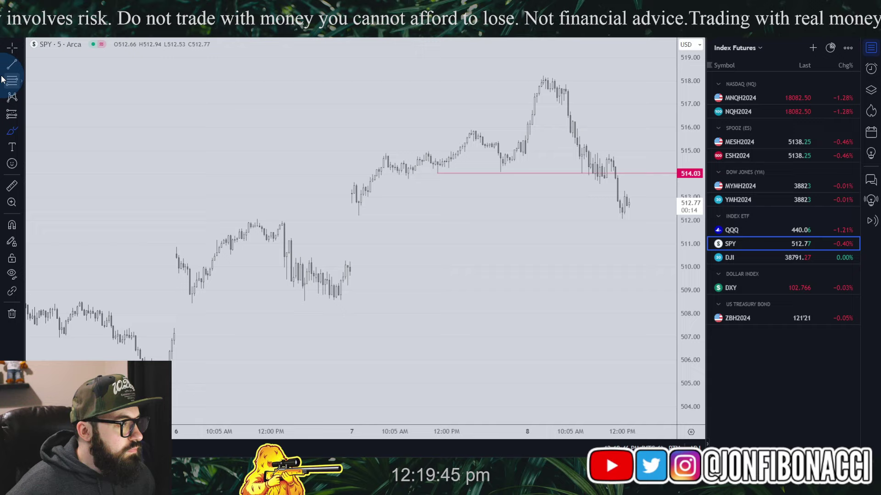
{"action": "left_click_drag", "start_coordinate": [547, 252], "coordinate": [555, 347]}
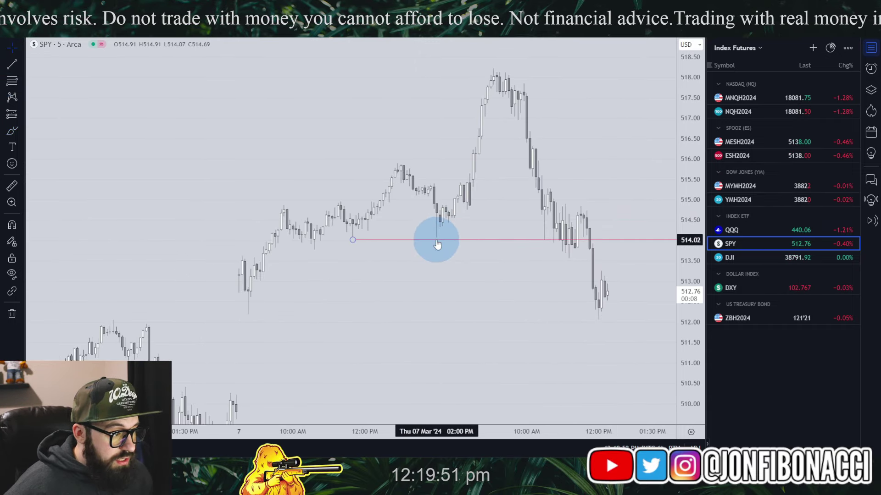
Review SPY's swings from late February to March 8, and inspect the March 8 drop through the 514.03 line
{"action": "left_click_drag", "start_coordinate": [682, 216], "coordinate": [482, 358]}
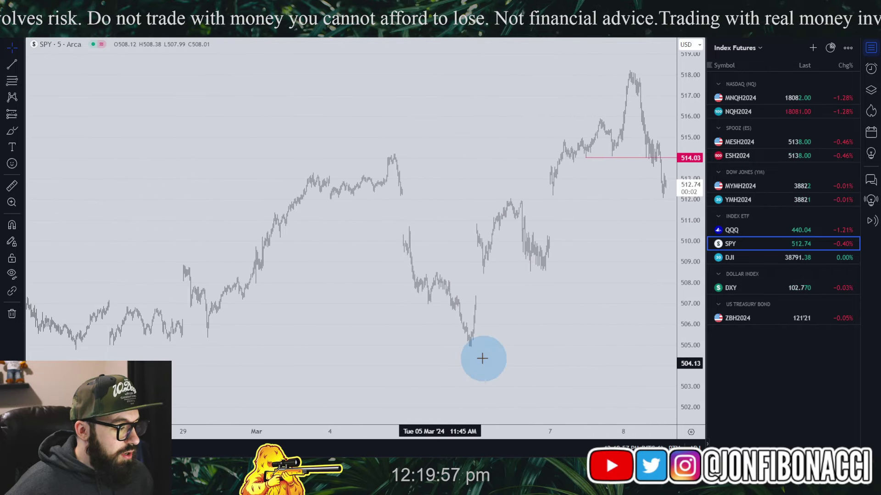
{"action": "scroll", "coordinate": [527, 385], "scroll_direction": "up", "scroll_amount": 4}
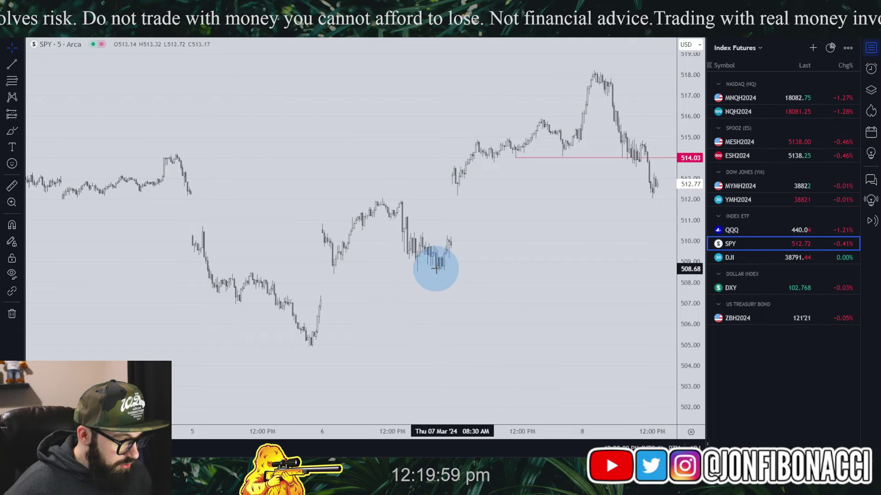
{"action": "left_click_drag", "start_coordinate": [576, 276], "coordinate": [521, 367]}
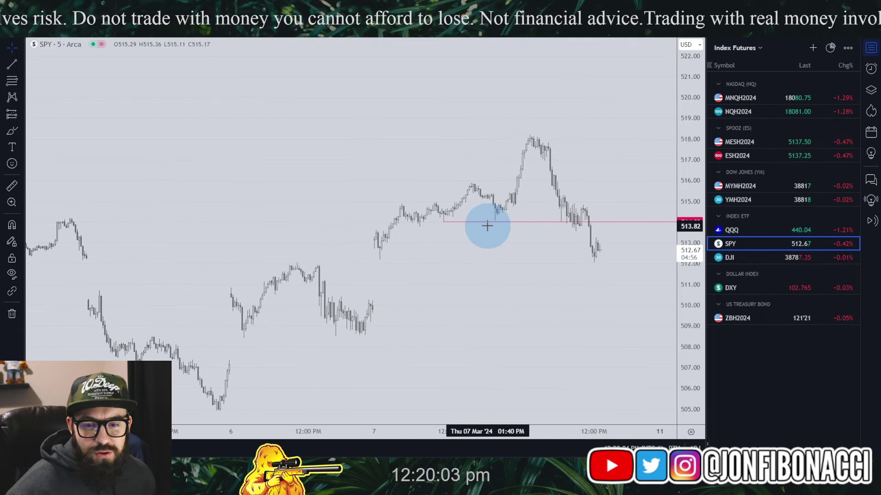
{"action": "left_click_drag", "start_coordinate": [686, 294], "coordinate": [686, 252]}
{"action": "scroll", "coordinate": [651, 279], "scroll_direction": "up", "scroll_amount": 3}
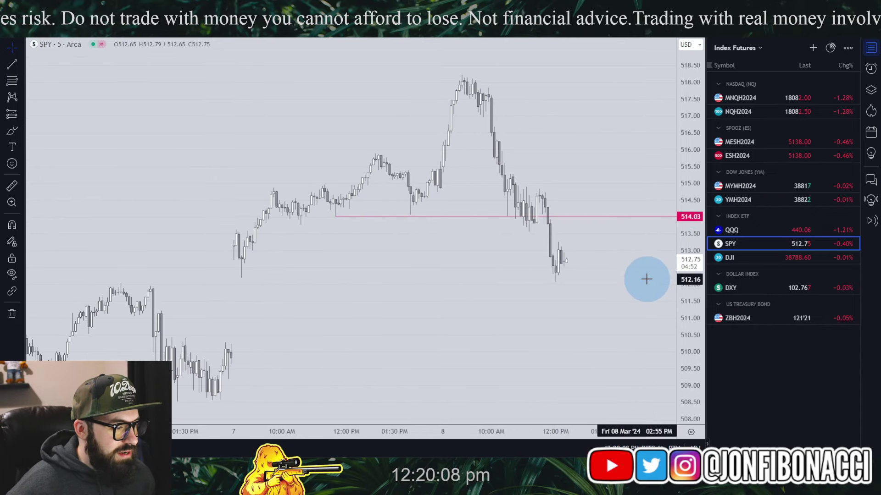
{"action": "left_click_drag", "start_coordinate": [646, 279], "coordinate": [648, 293]}
{"action": "scroll", "coordinate": [648, 302], "scroll_direction": "up", "scroll_amount": 2}
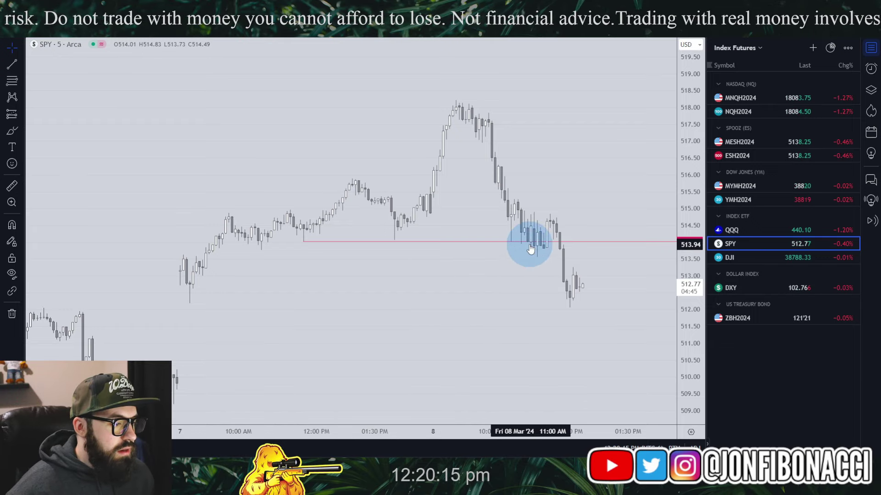
On the DJI chart, draw a rising trend line from about 38726 on March 7 to about 38846 on March 8, and colour it blue
{"action": "left_click", "coordinate": [747, 258]}
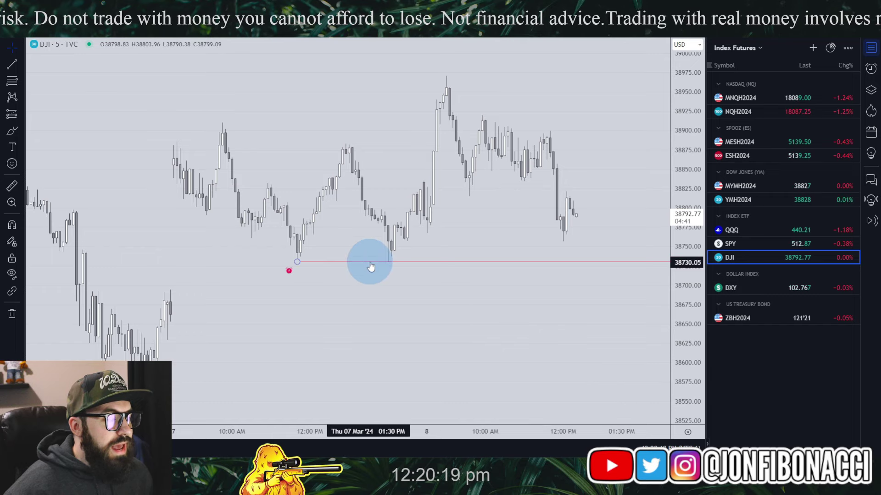
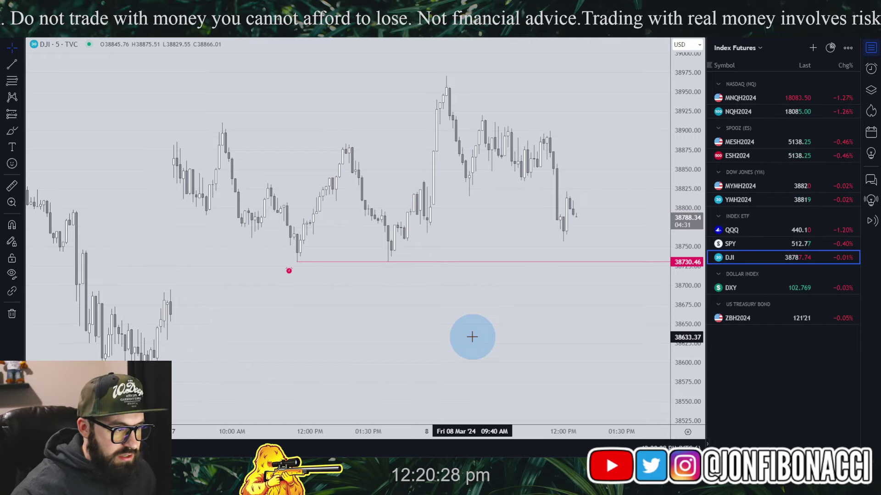
{"action": "left_click_drag", "start_coordinate": [472, 337], "coordinate": [609, 189]}
{"action": "scroll", "coordinate": [609, 188], "scroll_direction": "up", "scroll_amount": 1}
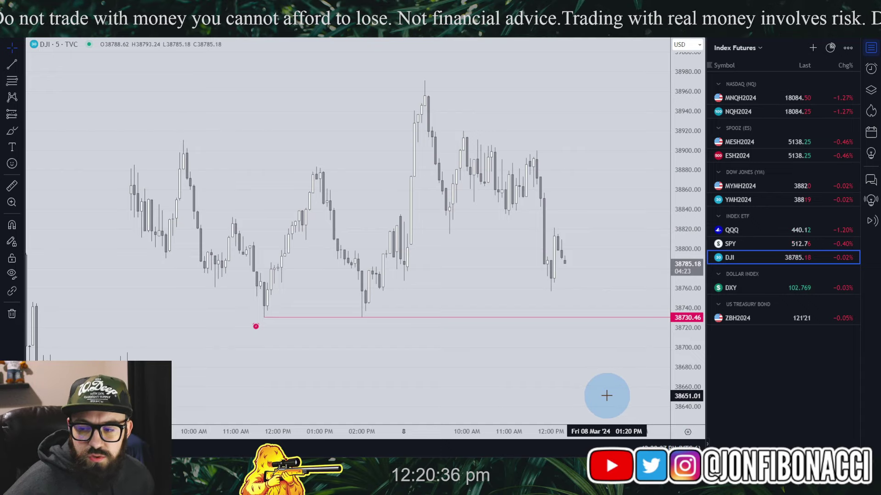
{"action": "left_click", "coordinate": [12, 64]}
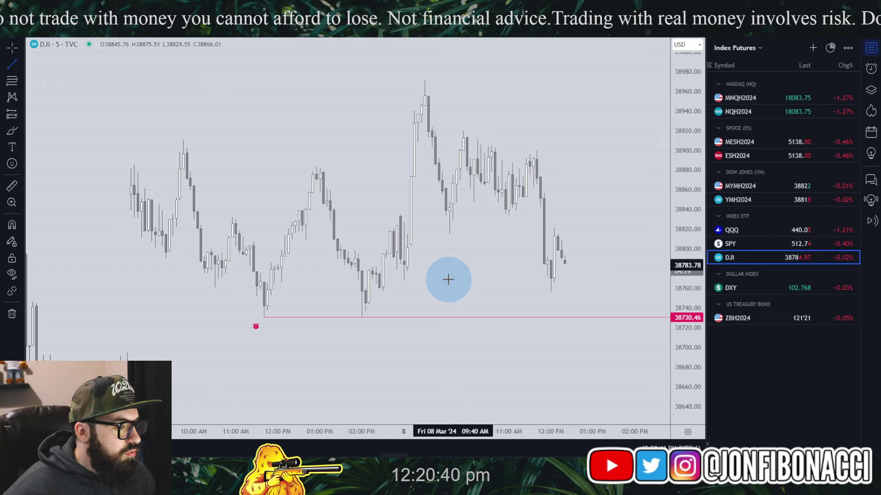
{"action": "left_click", "coordinate": [368, 321]}
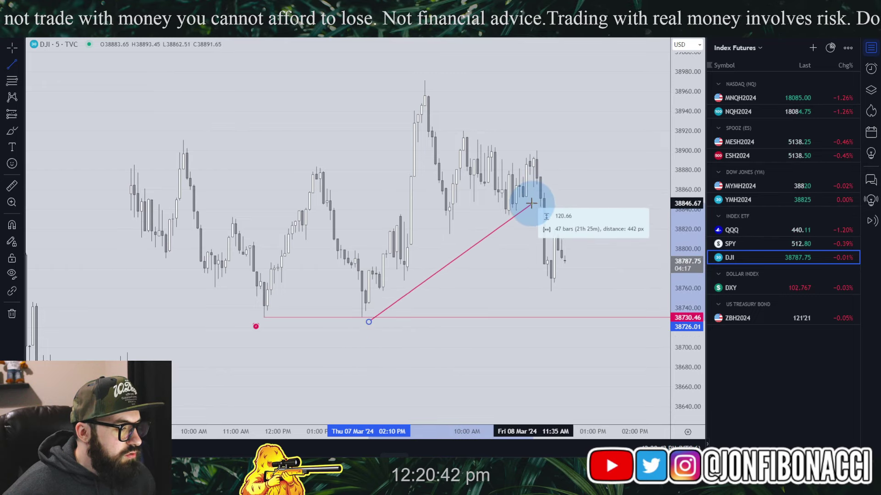
{"action": "left_click", "coordinate": [532, 203]}
{"action": "left_click", "coordinate": [484, 318]}
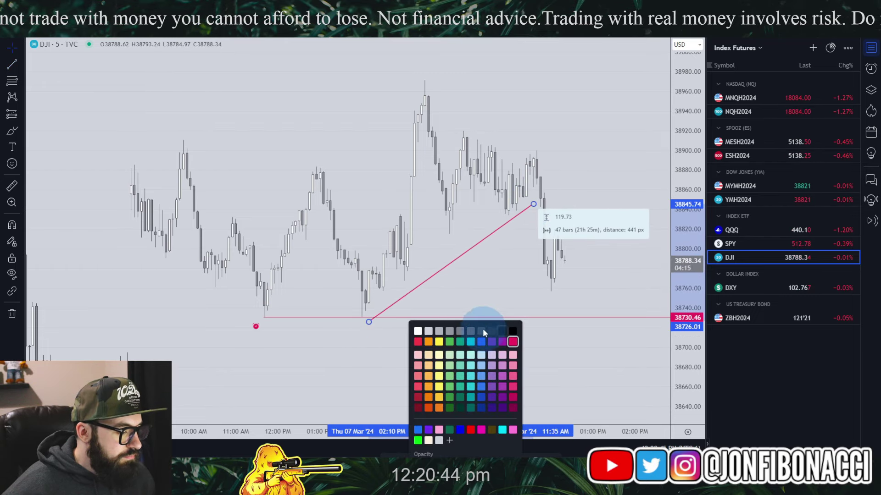
{"action": "left_click", "coordinate": [491, 342]}
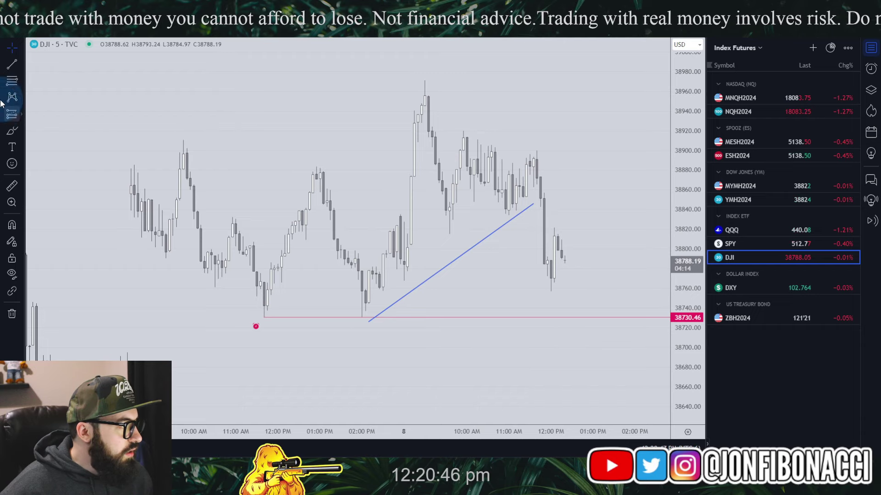
Draw a descending line over DJI's March 8 highs and shift the rising line's start to the March 8 morning low, forming a converging pattern
{"action": "left_click", "coordinate": [12, 64]}
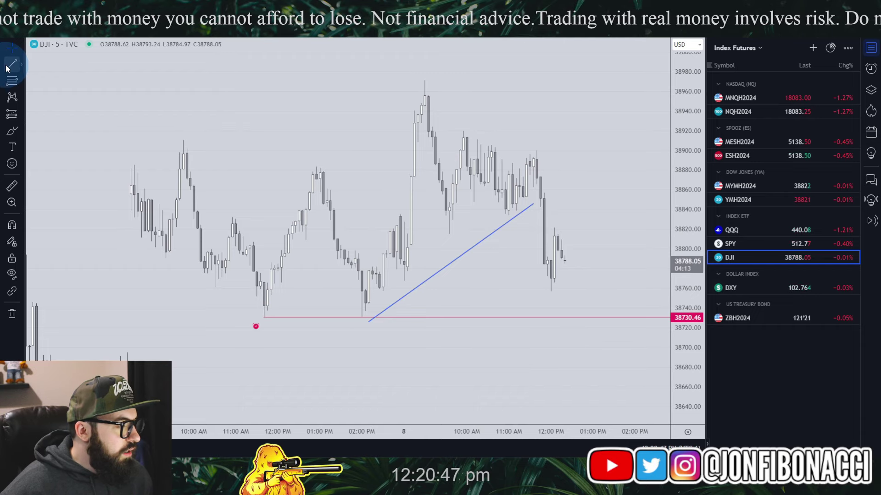
{"action": "left_click", "coordinate": [439, 102]}
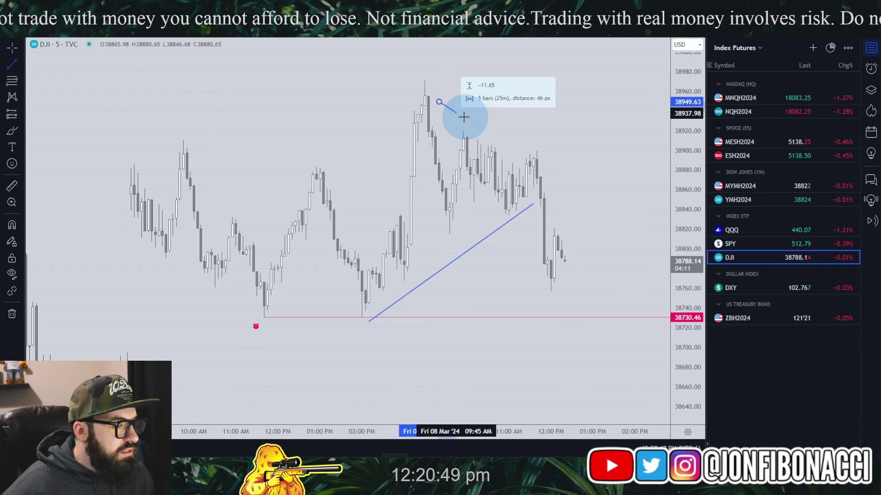
{"action": "left_click", "coordinate": [518, 159]}
{"action": "left_click_drag", "start_coordinate": [437, 106], "coordinate": [433, 101]}
{"action": "left_click", "coordinate": [354, 112]}
{"action": "left_click_drag", "start_coordinate": [369, 322], "coordinate": [445, 236]}
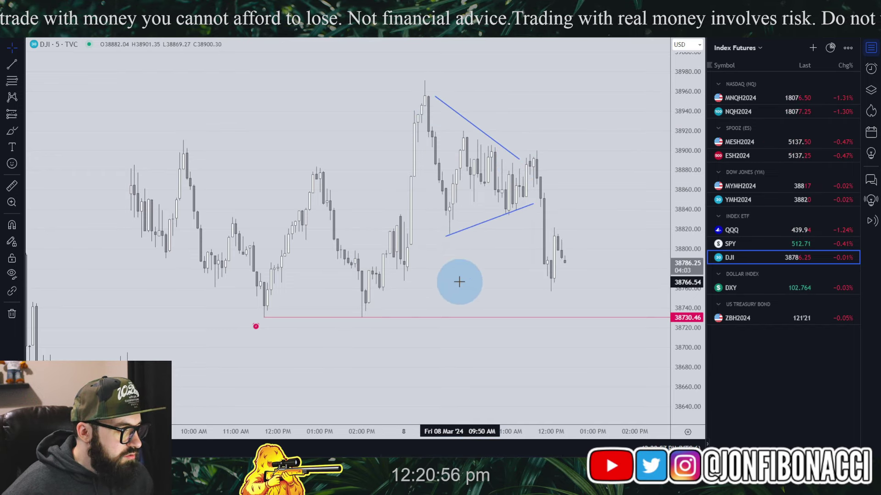
Draw a steep trend line on DJI from the March 7 low at about 38730 to about 38957 near the March 8 peak
{"action": "key", "text": "alt+t"}
{"action": "left_click", "coordinate": [362, 318]}
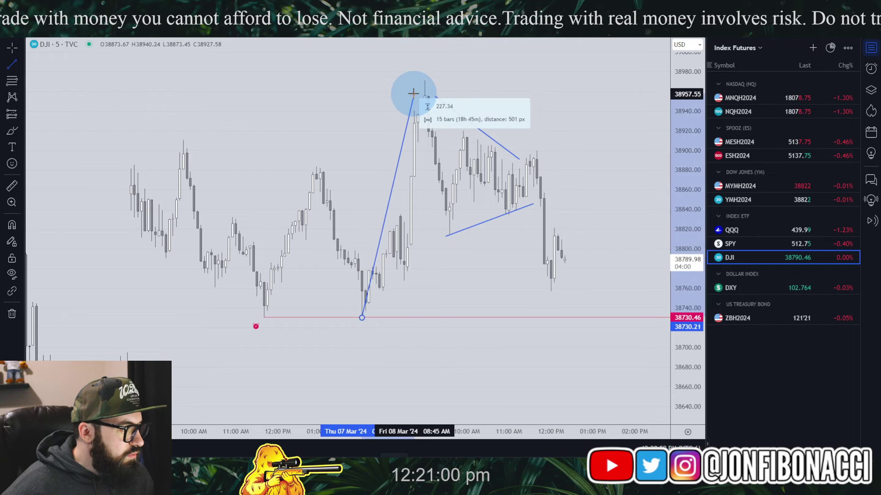
{"action": "left_click", "coordinate": [414, 93]}
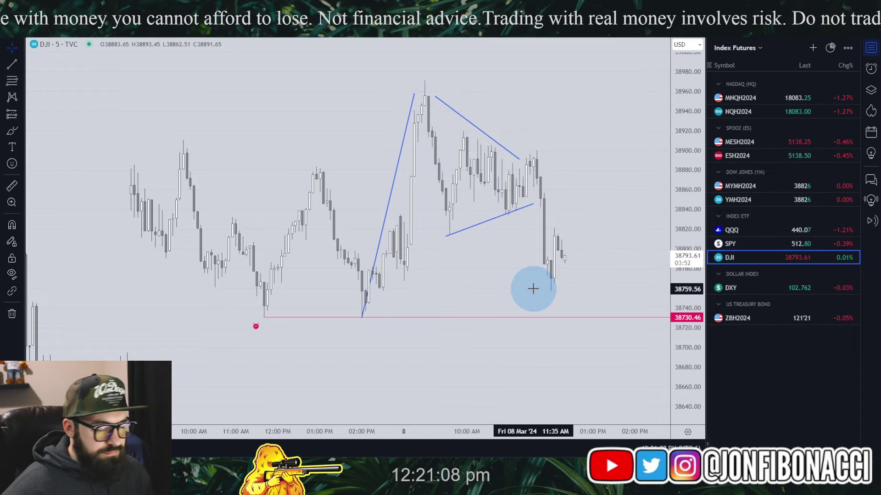
Open the YMH2024 chart and draw a trend line from the 7:30 AM low at about 38633 to the 9:00 AM peak on March 8
{"action": "left_click", "coordinate": [753, 201]}
{"action": "scroll", "coordinate": [614, 298], "scroll_direction": "down", "scroll_amount": 2}
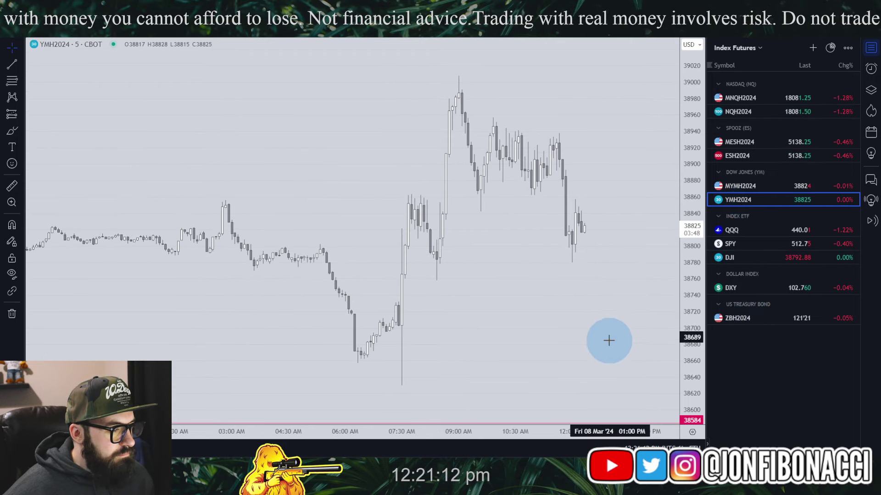
{"action": "left_click", "coordinate": [402, 383], "text": "shift"}
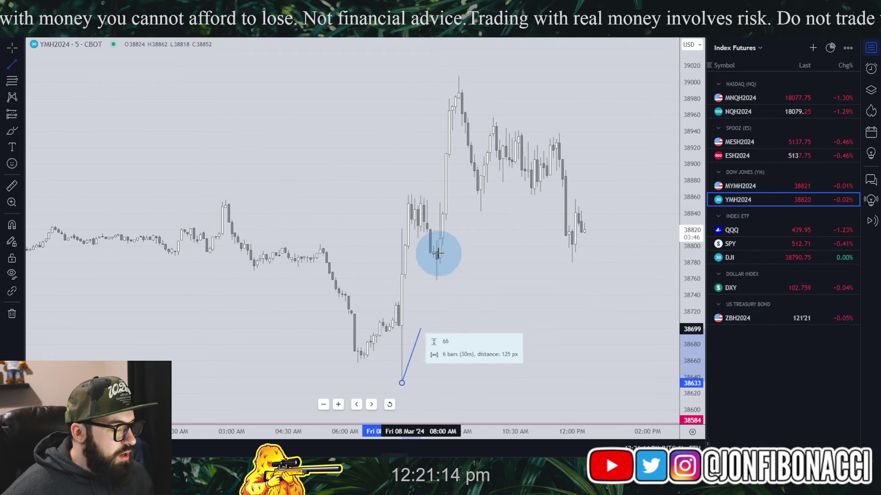
{"action": "left_click", "coordinate": [458, 78]}
Draw converging lines around YMH2024's consolidation after the peak: a rising one starting near 38836 and a falling one ending near 38904
{"action": "left_click", "coordinate": [12, 65]}
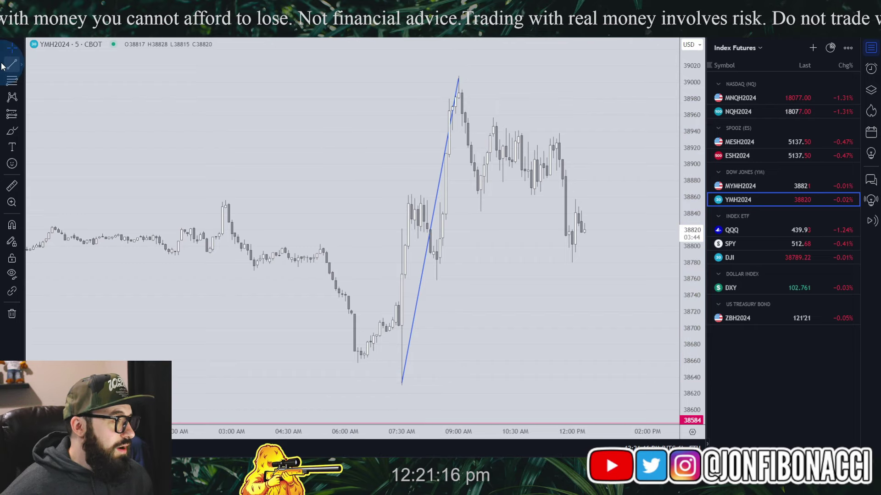
{"action": "left_click", "coordinate": [468, 216]}
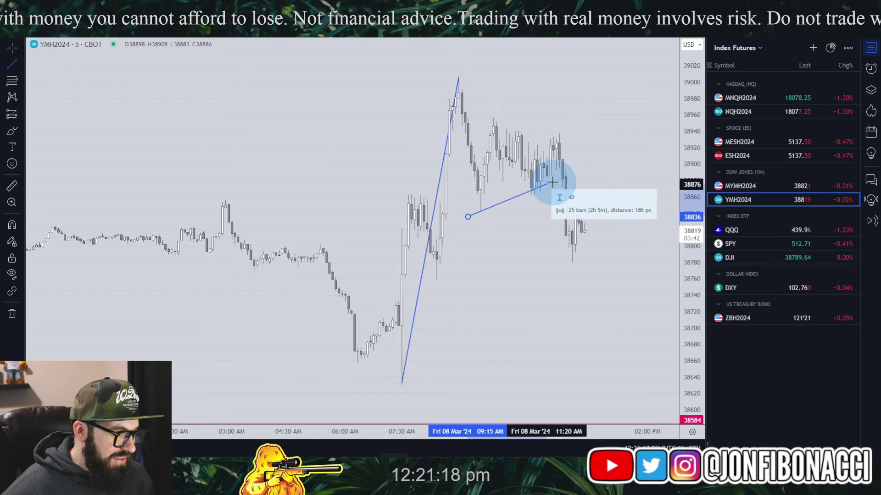
{"action": "left_click", "coordinate": [584, 177]}
{"action": "left_click", "coordinate": [12, 64]}
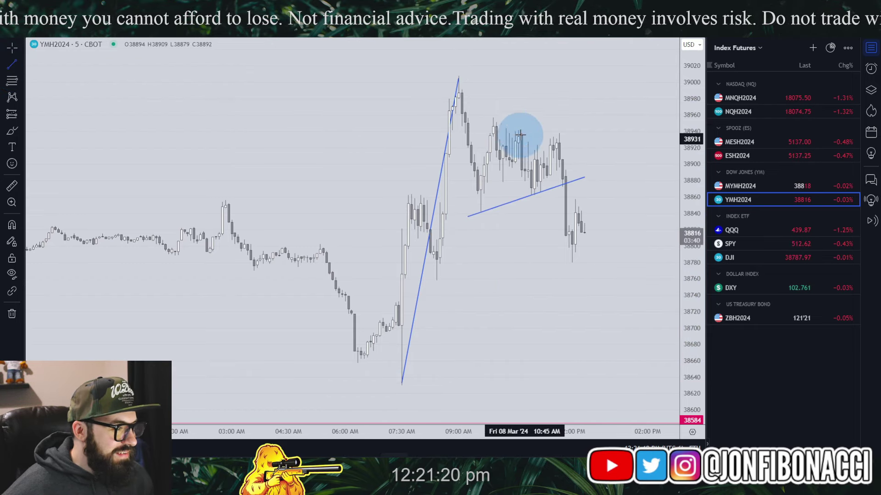
{"action": "left_click", "coordinate": [497, 119]}
{"action": "left_click", "coordinate": [590, 161]}
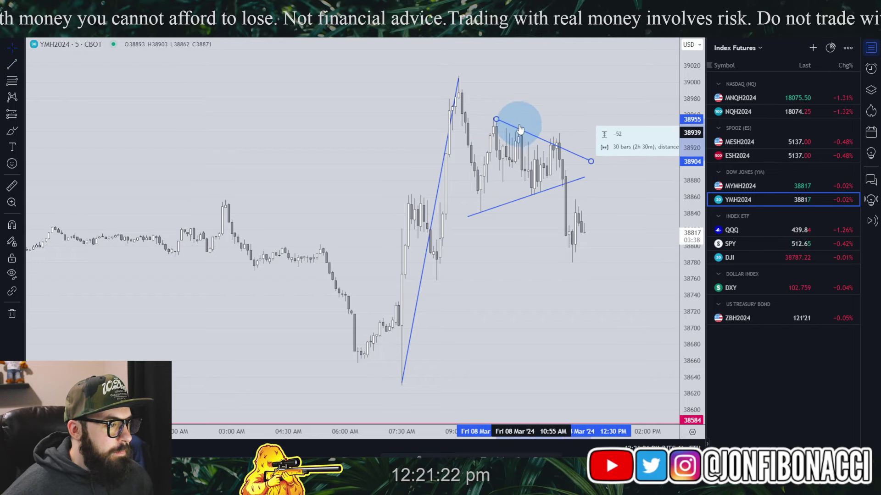
{"action": "left_click_drag", "start_coordinate": [496, 120], "coordinate": [471, 100]}
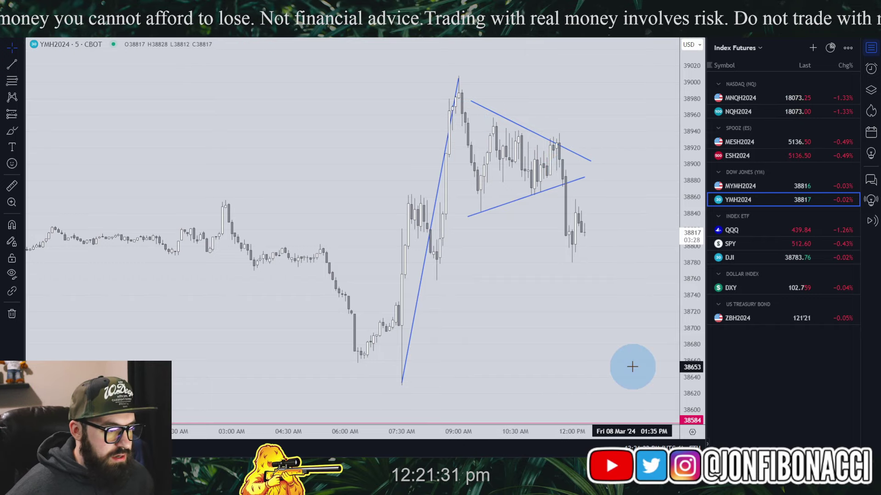
Delete the descending trend line above the March 8 consolidation on the YMH2024 chart
{"action": "scroll", "coordinate": [639, 310], "scroll_direction": "down", "scroll_amount": 5}
{"action": "scroll", "coordinate": [645, 311], "scroll_direction": "down", "scroll_amount": 3}
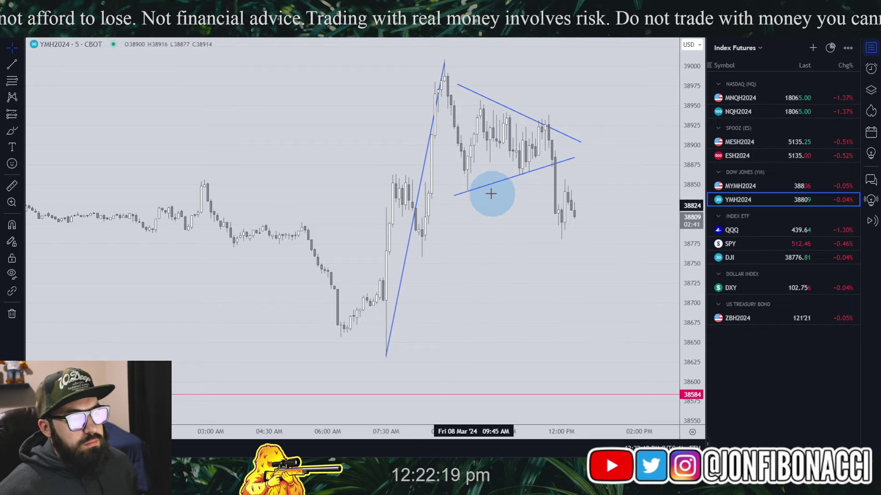
{"action": "left_click", "coordinate": [560, 133]}
{"action": "key", "text": "Delete"}
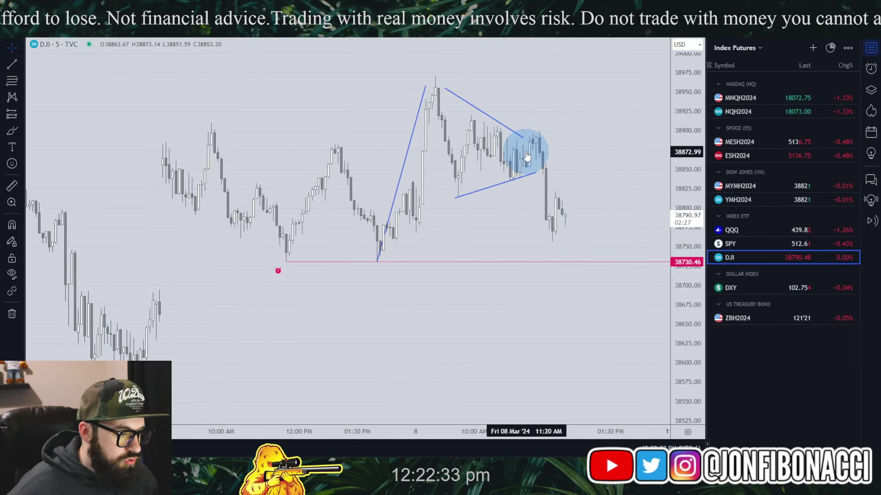
Remove the blue trend lines from the DJI chart
{"action": "left_click_drag", "start_coordinate": [682, 192], "coordinate": [654, 198]}
{"action": "left_click", "coordinate": [515, 151]}
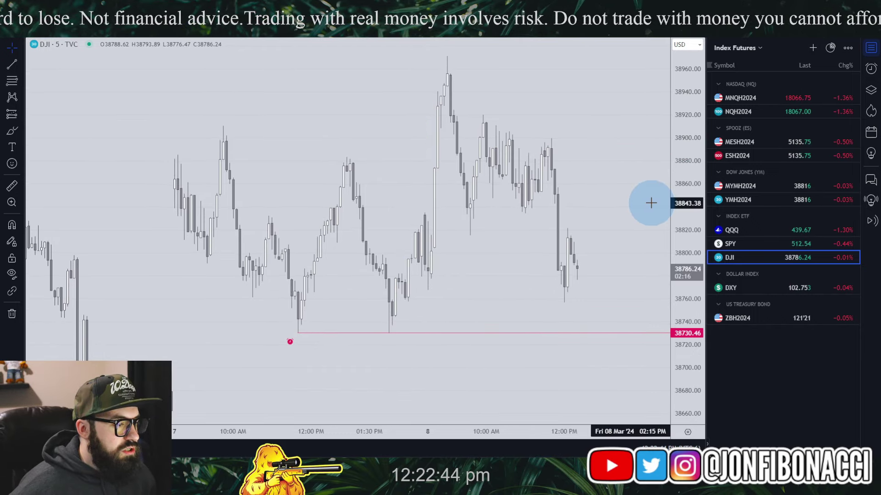
Draw a rectangle on DJI between about 38873 and 38886, spanning 10:45 AM to 11:25 AM on March 8
{"action": "scroll", "coordinate": [649, 200], "scroll_direction": "up", "scroll_amount": 2}
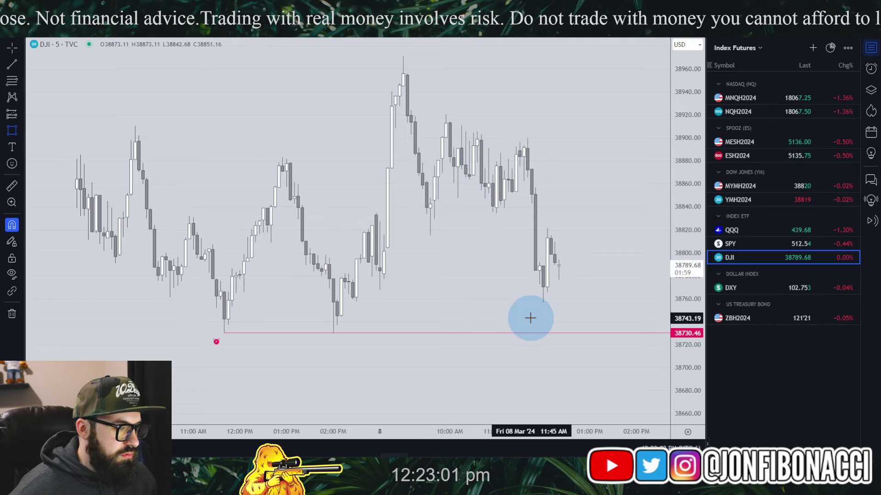
{"action": "left_click", "coordinate": [485, 154]}
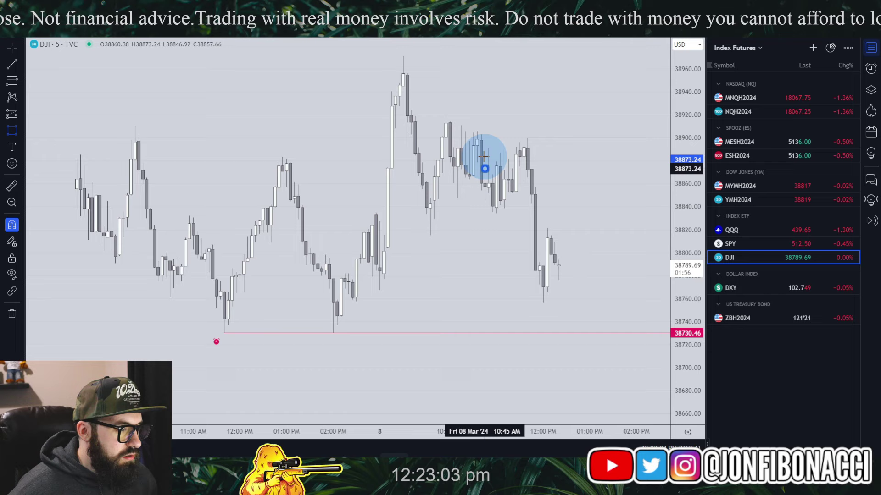
{"action": "left_click", "coordinate": [516, 168]}
{"action": "left_click", "coordinate": [572, 318]}
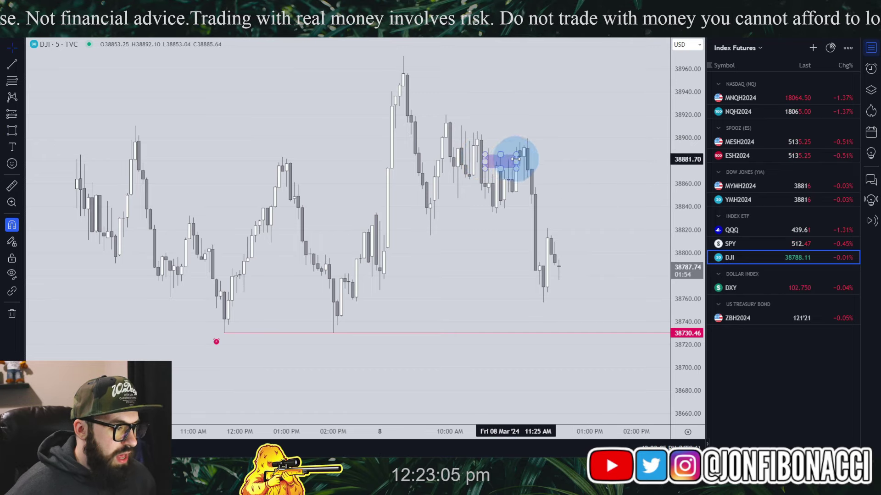
{"action": "left_click", "coordinate": [501, 165]}
{"action": "left_click", "coordinate": [523, 141]}
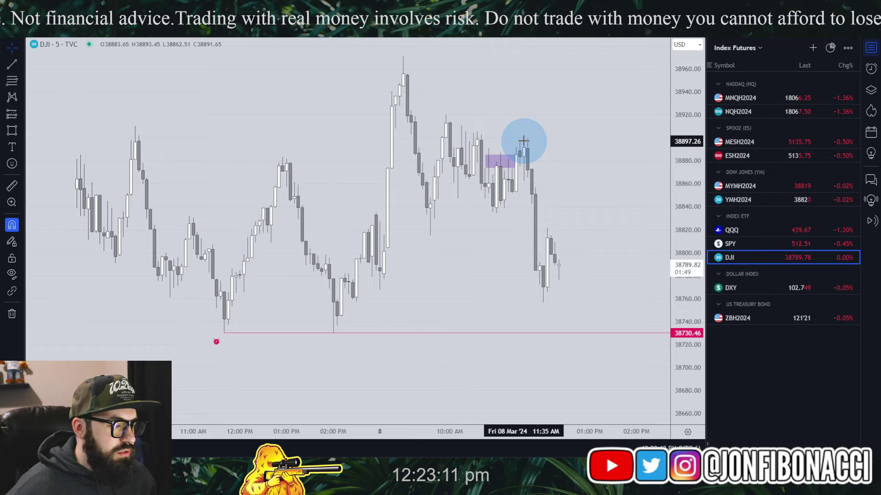
Delete the purple rectangle from the DJI chart
{"action": "scroll", "coordinate": [647, 183], "scroll_direction": "down", "scroll_amount": 2}
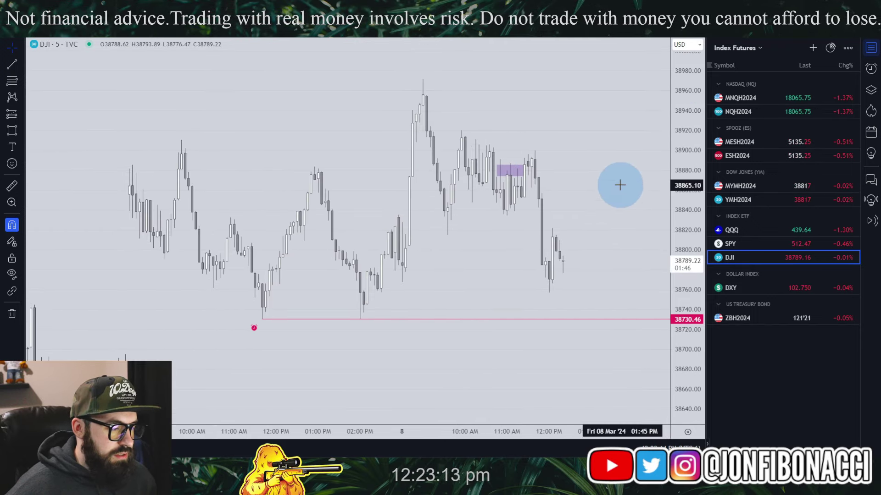
{"action": "scroll", "coordinate": [620, 185], "scroll_direction": "right", "scroll_amount": 1}
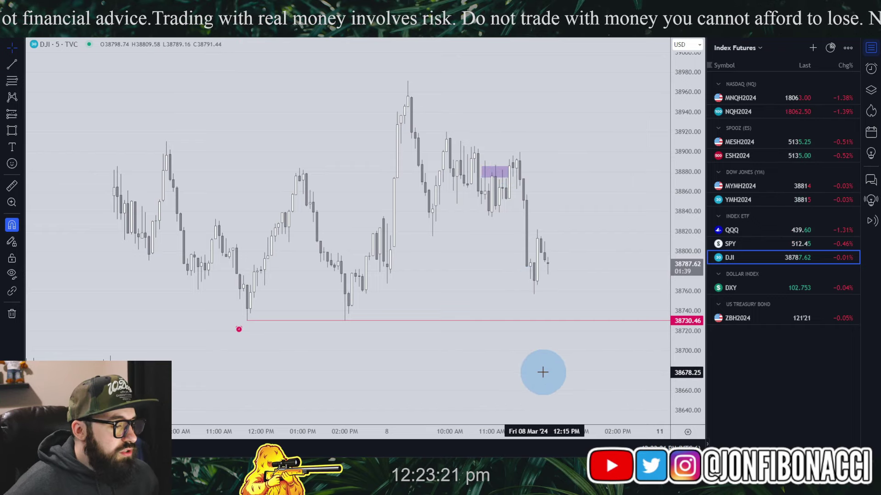
{"action": "left_click", "coordinate": [507, 173]}
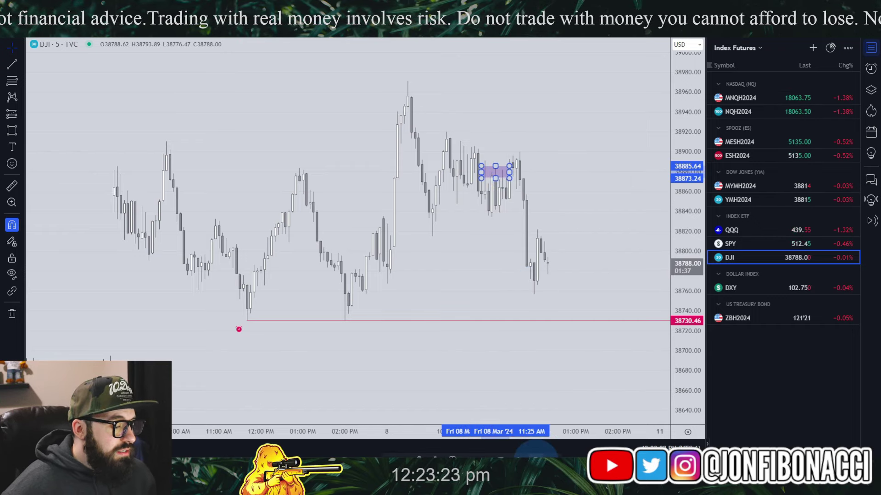
{"action": "left_click", "coordinate": [534, 457]}
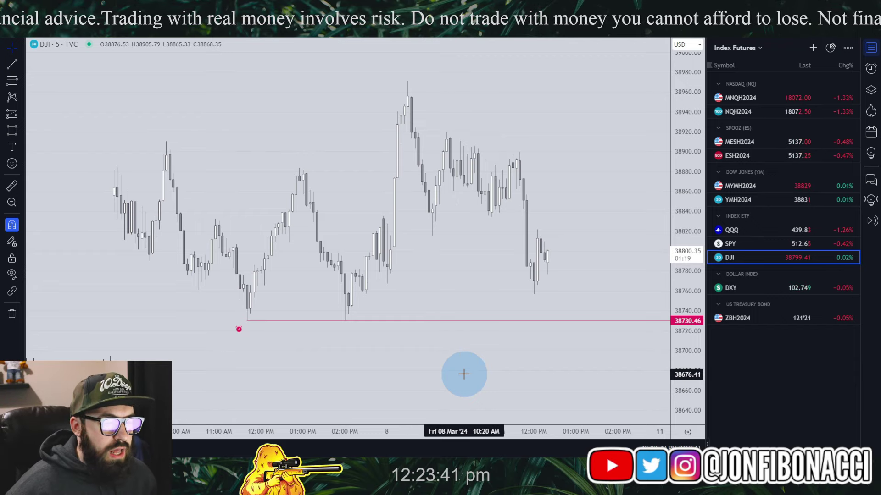
Compare the marked March 7–8 lows and the March 8 drop across the NQH2024, QQQ and SPY charts
{"action": "left_click", "coordinate": [790, 112]}
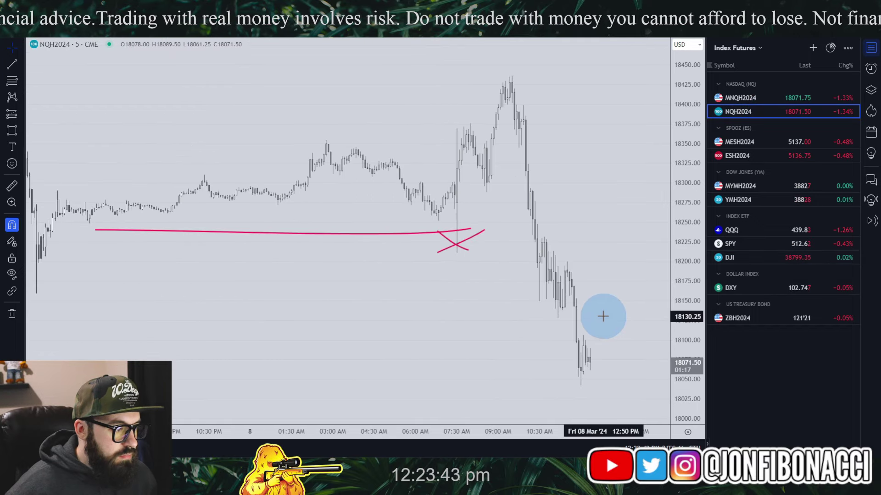
{"action": "scroll", "coordinate": [604, 316], "scroll_direction": "down", "scroll_amount": 3}
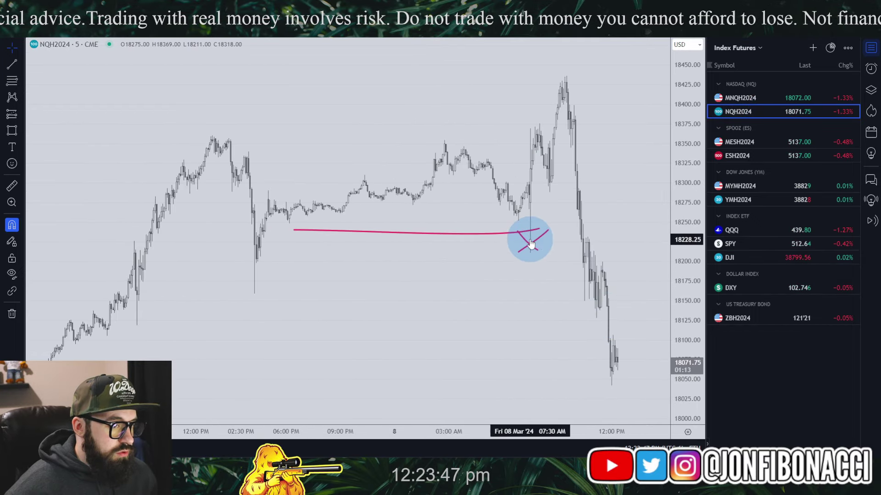
{"action": "left_click", "coordinate": [733, 231]}
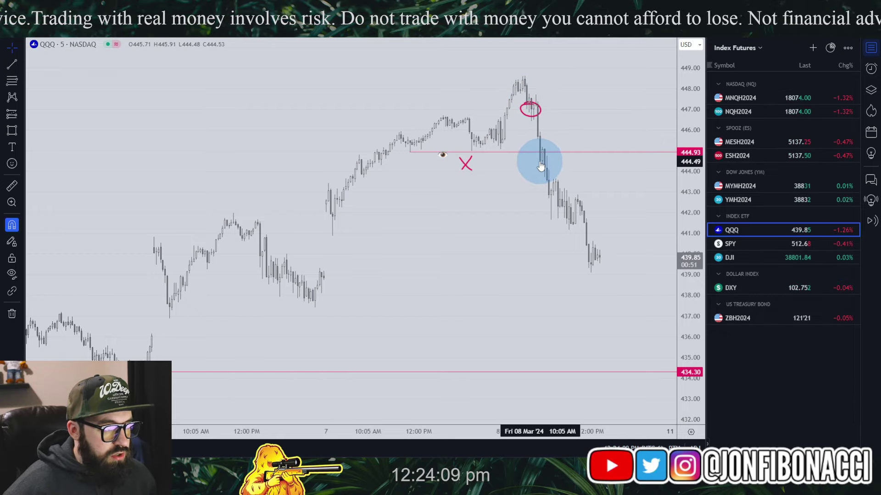
{"action": "left_click", "coordinate": [774, 245]}
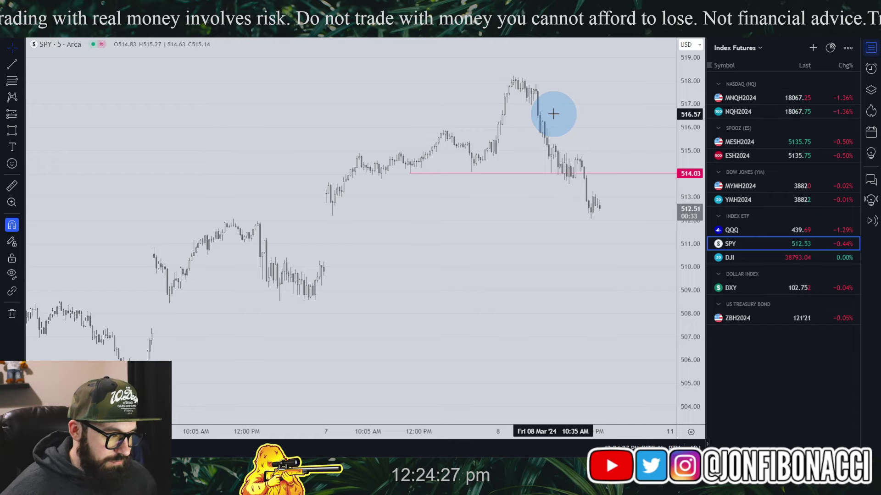
{"action": "scroll", "coordinate": [546, 296], "scroll_direction": "down", "scroll_amount": 1}
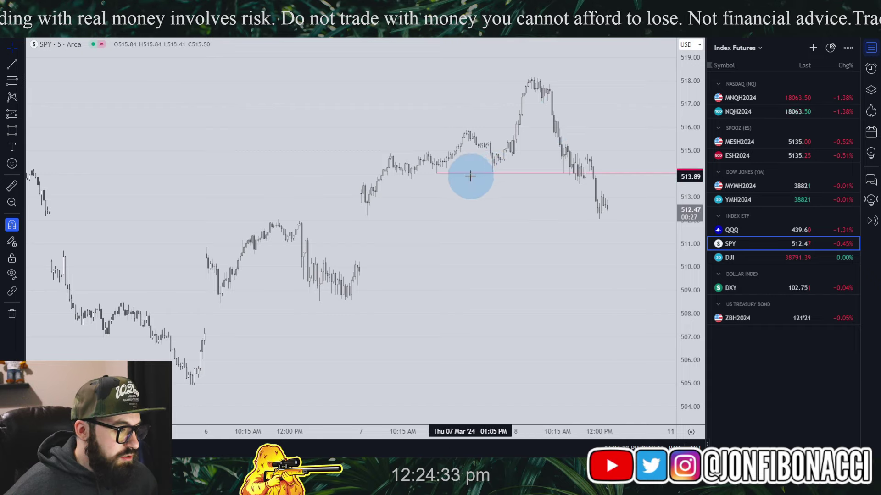
Examine the March 7–8 price action on the DJI chart relative to the horizontal line at the March 7 lows
{"action": "left_click", "coordinate": [768, 256]}
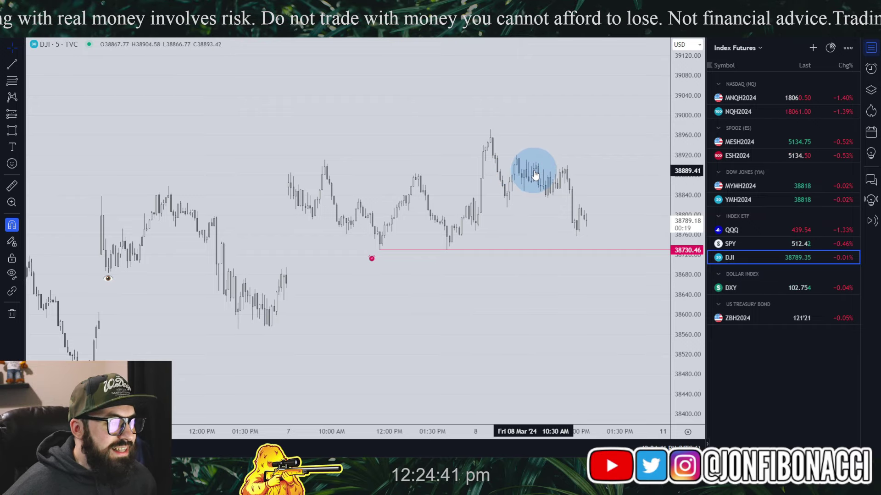
{"action": "left_click_drag", "start_coordinate": [678, 344], "coordinate": [671, 264]}
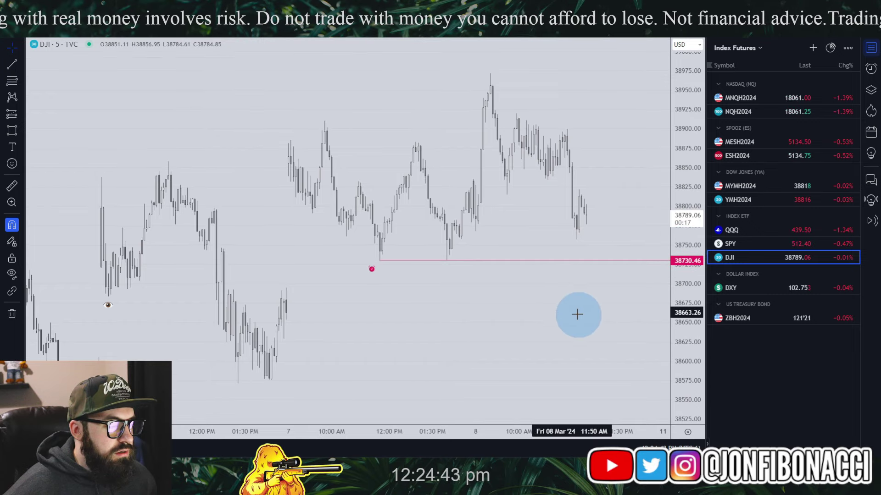
{"action": "left_click_drag", "start_coordinate": [576, 312], "coordinate": [542, 340]}
{"action": "scroll", "coordinate": [618, 339], "scroll_direction": "up", "scroll_amount": 2}
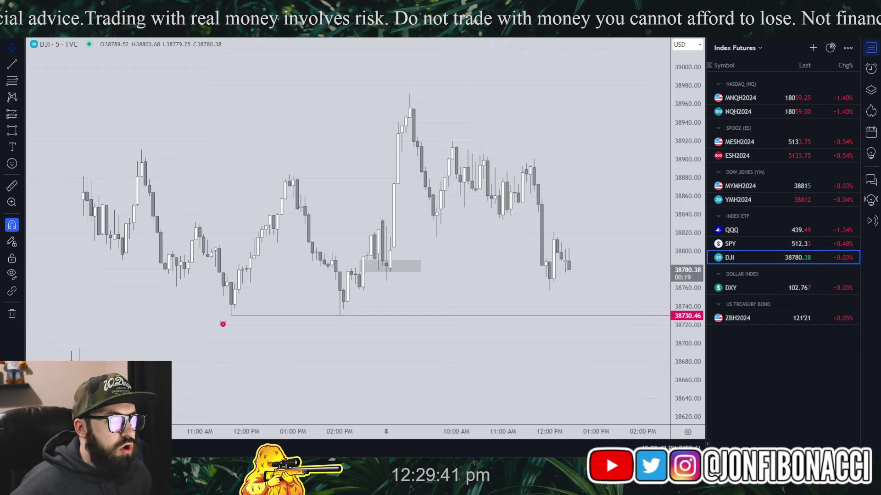
{"action": "left_click_drag", "start_coordinate": [685, 129], "coordinate": [608, 158]}
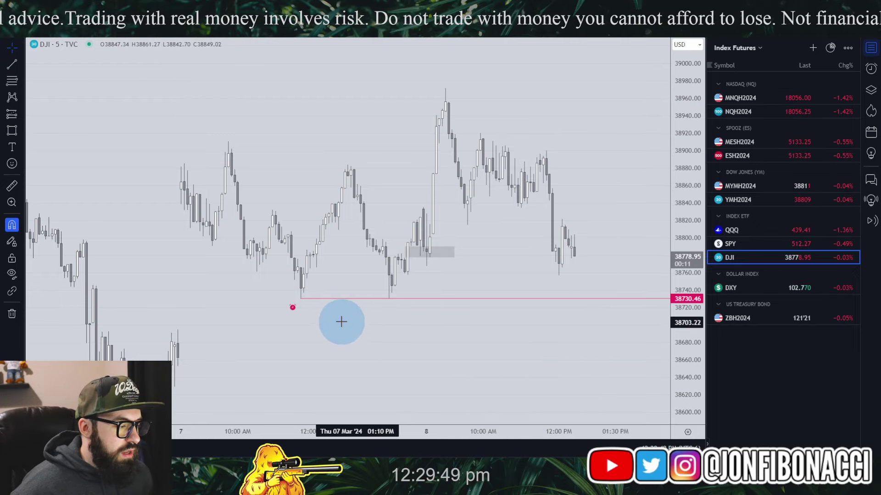
{"action": "left_click", "coordinate": [427, 250]}
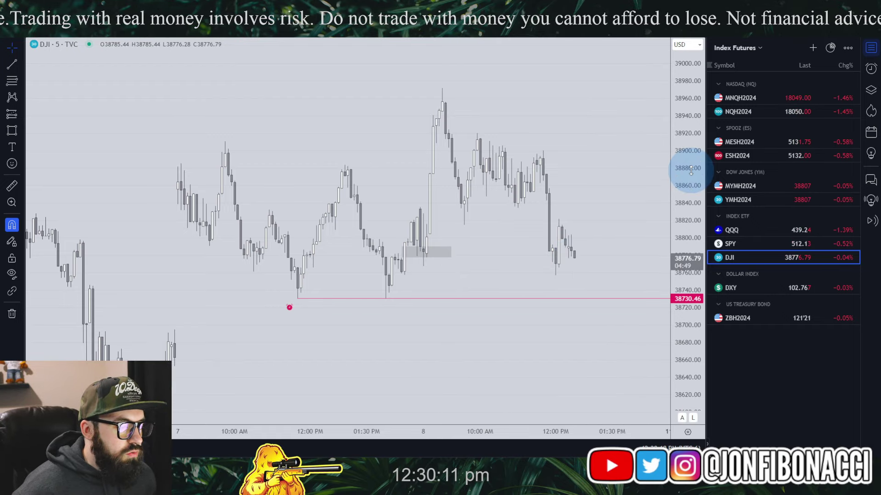
{"action": "scroll", "coordinate": [596, 349], "scroll_direction": "down", "scroll_amount": 1}
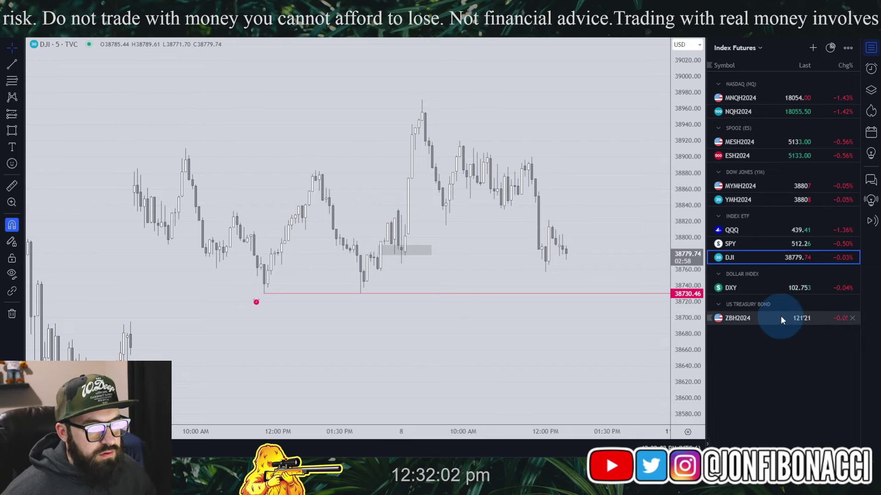
Open the DXY chart on the daily timeframe, framed on the price action from December to March
{"action": "left_click", "coordinate": [749, 288]}
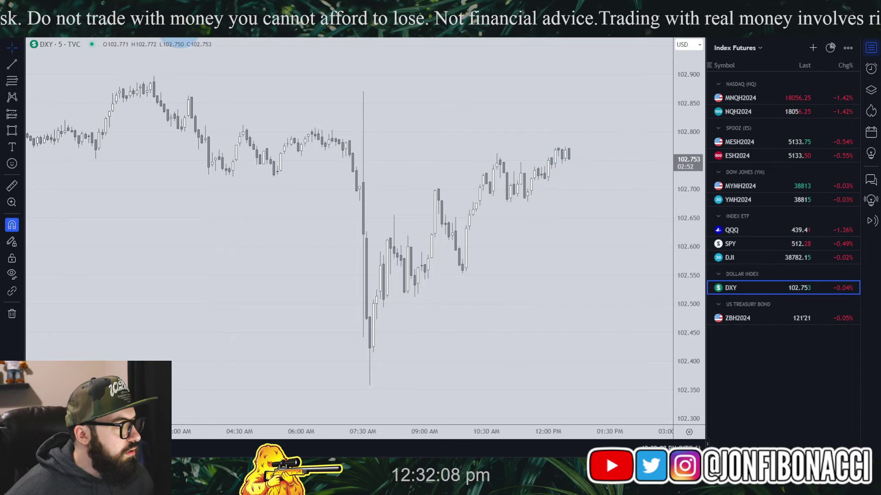
{"action": "type", "text": "1D"}
{"action": "key", "text": "Return"}
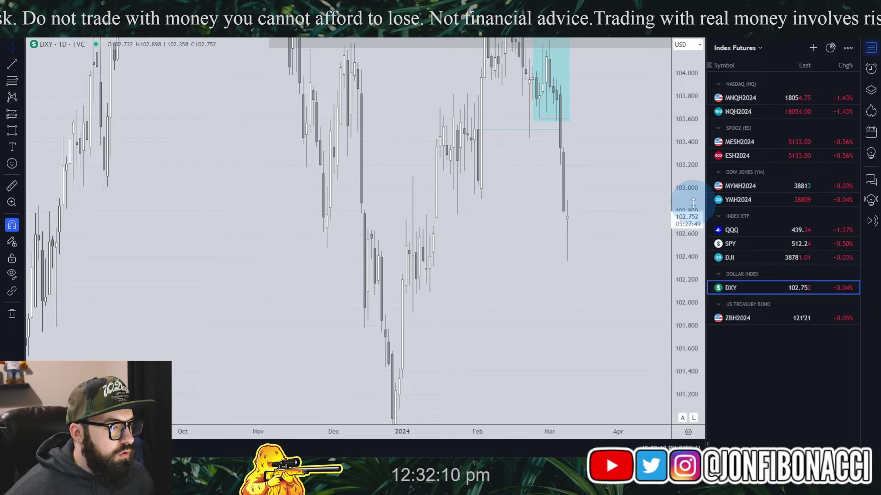
{"action": "left_click_drag", "start_coordinate": [683, 197], "coordinate": [628, 314]}
{"action": "left_click_drag", "start_coordinate": [684, 338], "coordinate": [607, 347]}
{"action": "scroll", "coordinate": [607, 348], "scroll_direction": "up", "scroll_amount": 1}
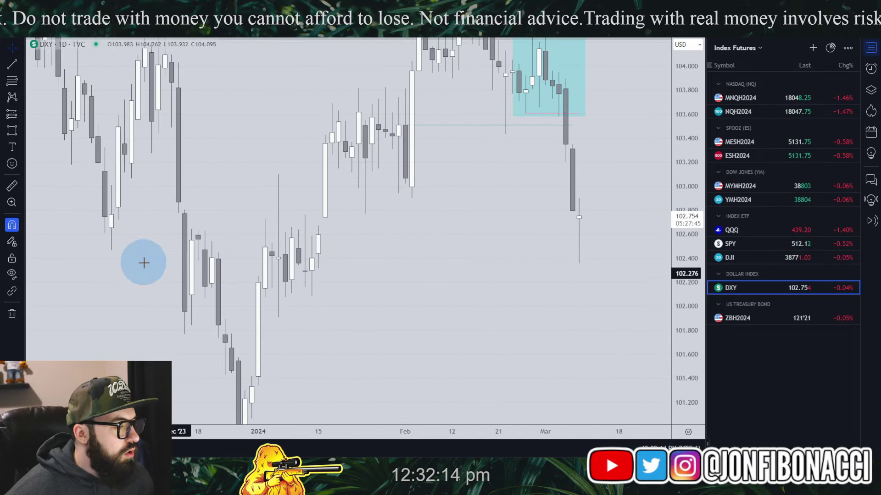
Draw a horizontal ray on the daily DXY chart from the January 24 candle's low at 102.770
{"action": "left_click", "coordinate": [20, 64]}
{"action": "left_click", "coordinate": [55, 186]}
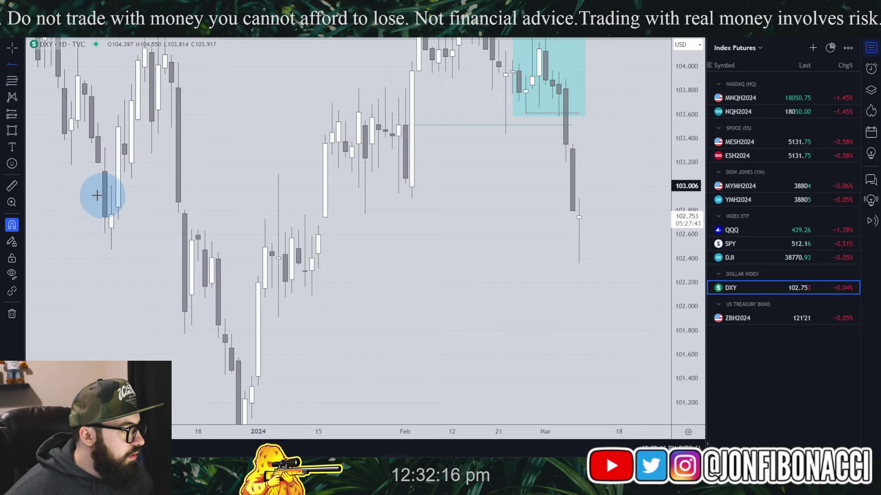
{"action": "left_click", "coordinate": [365, 214]}
{"action": "left_click", "coordinate": [420, 289]}
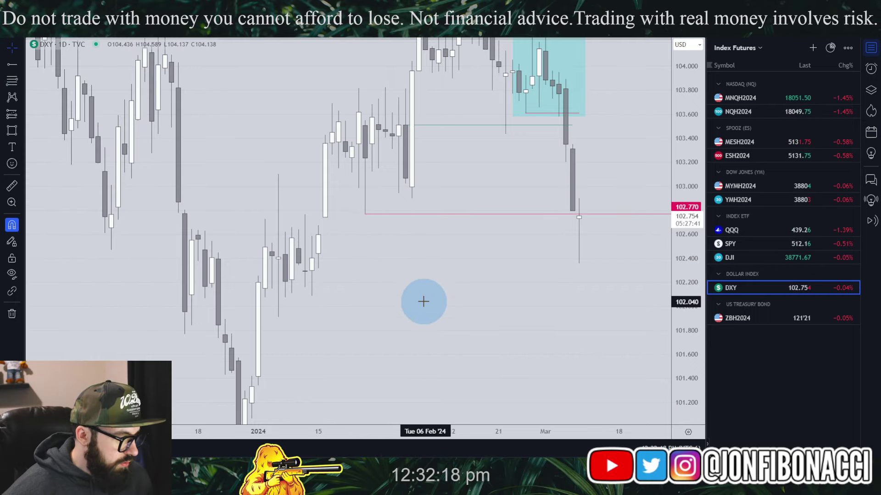
Draw a rectangle on DXY between about 102.60 and 102.74, spanning January 15 to about March 18
{"action": "left_click", "coordinate": [10, 130]}
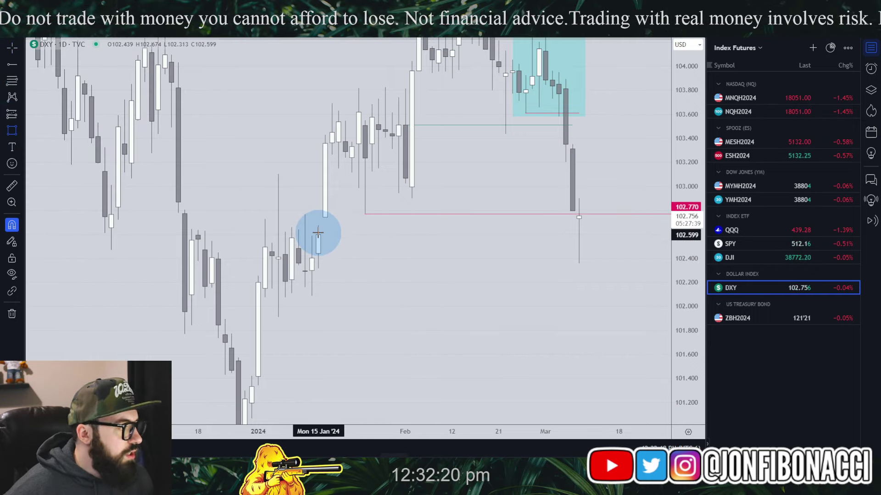
{"action": "mouse_move", "coordinate": [318, 234]}
{"action": "left_mouse_down"}
{"action": "mouse_move", "coordinate": [324, 217]}
{"action": "mouse_move", "coordinate": [618, 225]}
{"action": "left_mouse_up"}
{"action": "left_click", "coordinate": [576, 324]}
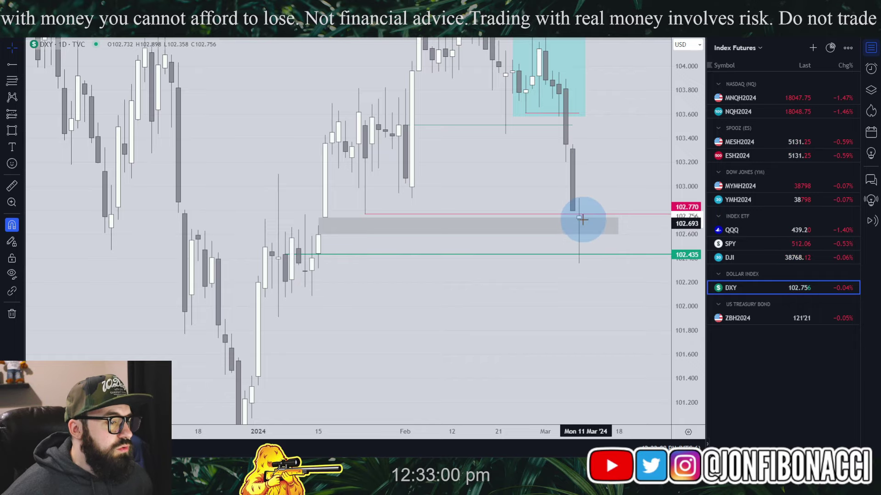
Switch the DXY chart to the 15-minute timeframe and fit its price scale to the candles
{"action": "type", "text": "15"}
{"action": "key", "text": "Return"}
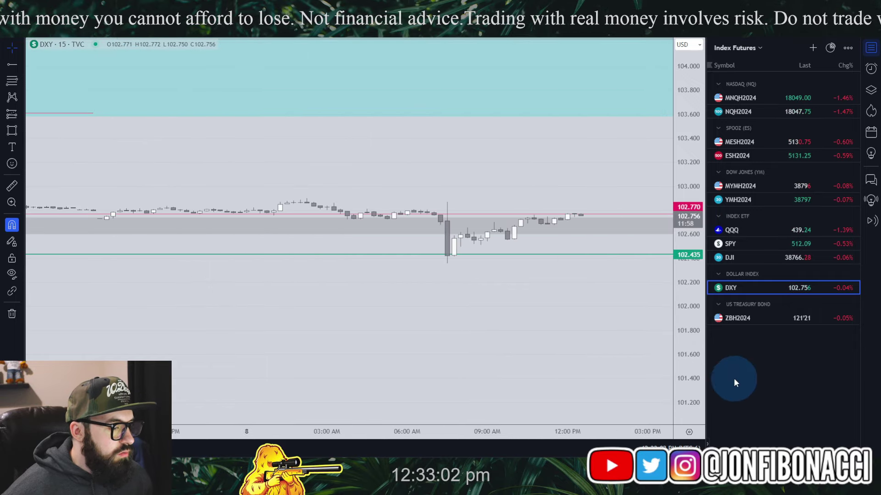
{"action": "double_click", "coordinate": [676, 179]}
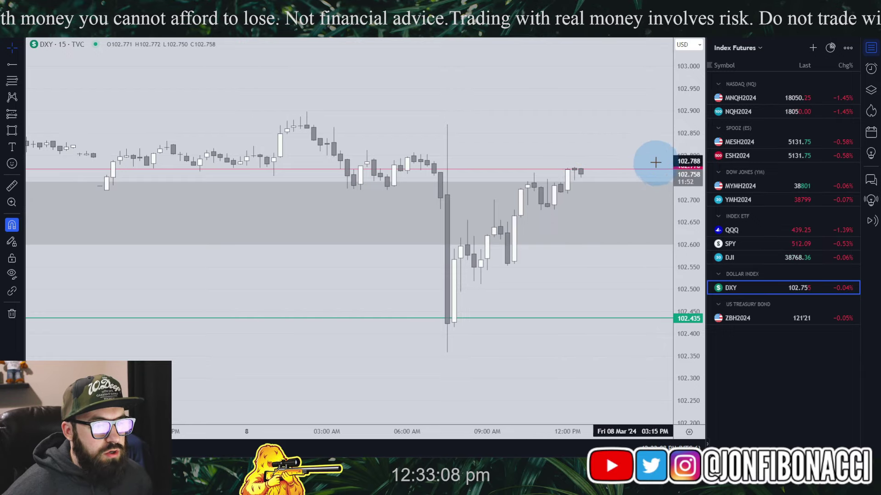
Return to the DJI chart on the 5-minute timeframe and examine the March 8 drop relative to the marked March 7 lows
{"action": "left_click", "coordinate": [753, 261]}
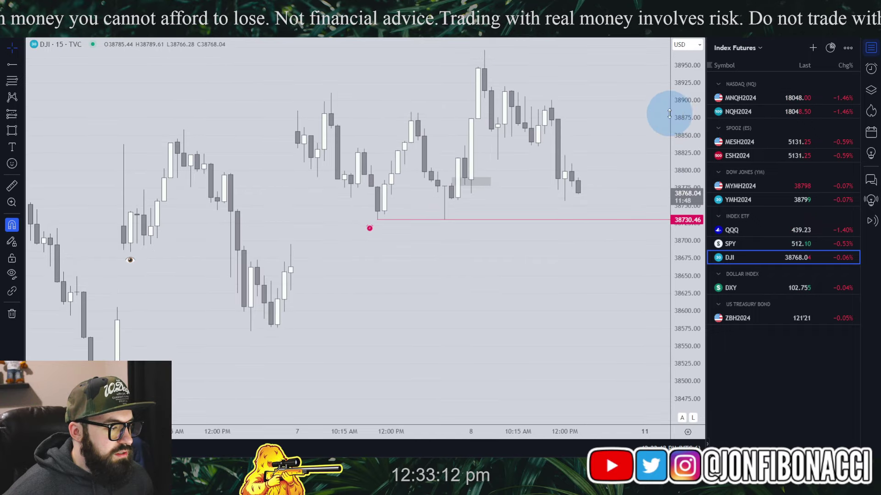
{"action": "left_click_drag", "start_coordinate": [631, 143], "coordinate": [599, 173]}
{"action": "key", "text": "5"}
{"action": "key", "text": "Return"}
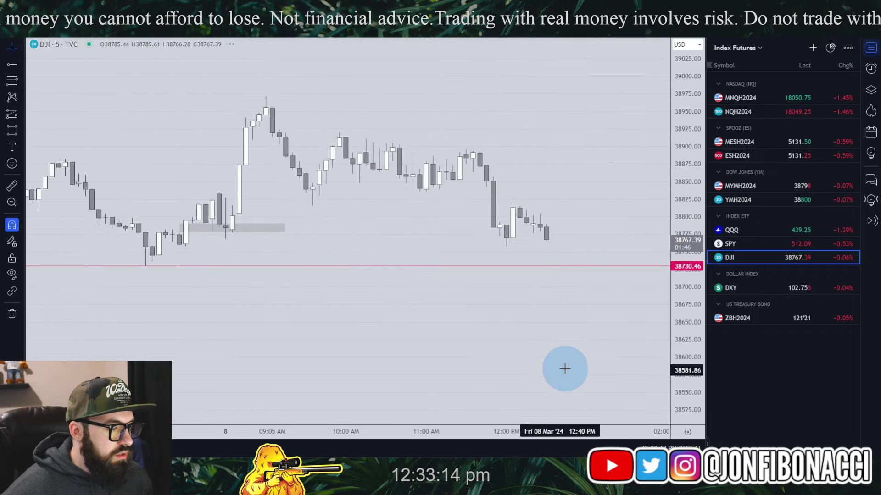
{"action": "left_click_drag", "start_coordinate": [576, 350], "coordinate": [550, 370]}
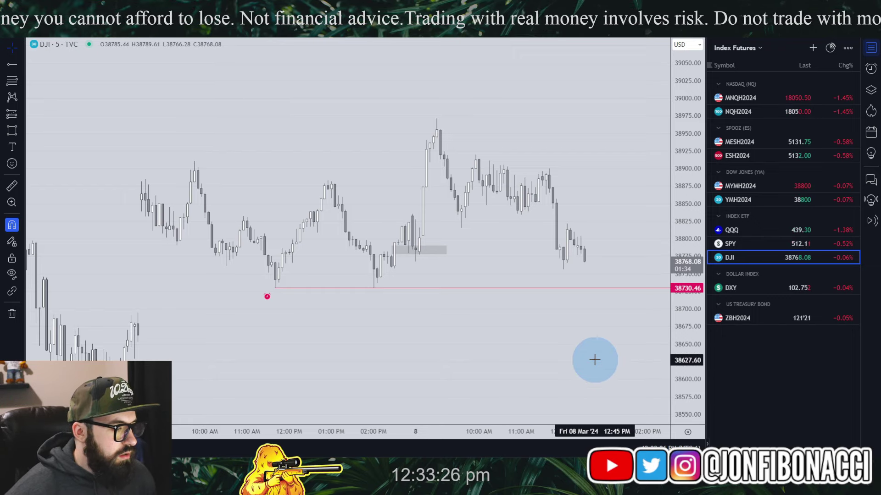
{"action": "left_click_drag", "start_coordinate": [677, 353], "coordinate": [681, 321]}
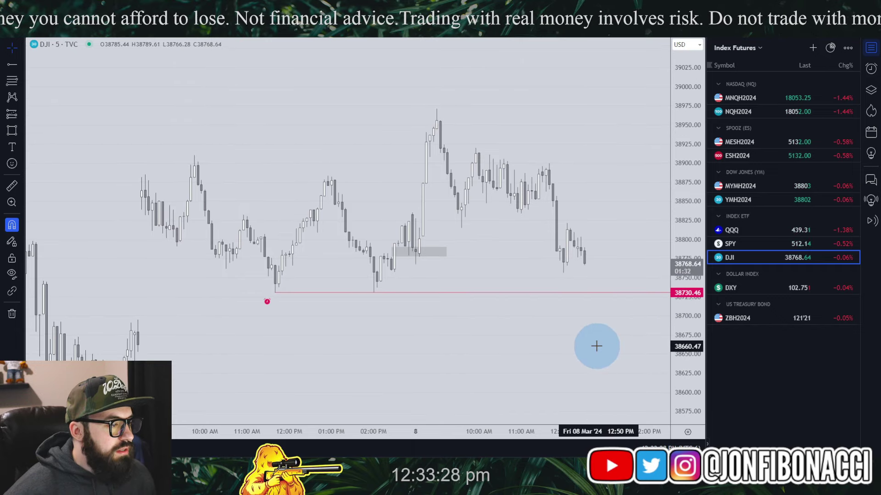
{"action": "scroll", "coordinate": [596, 345], "scroll_direction": "up", "scroll_amount": 1}
{"action": "left_click_drag", "start_coordinate": [596, 346], "coordinate": [610, 334]}
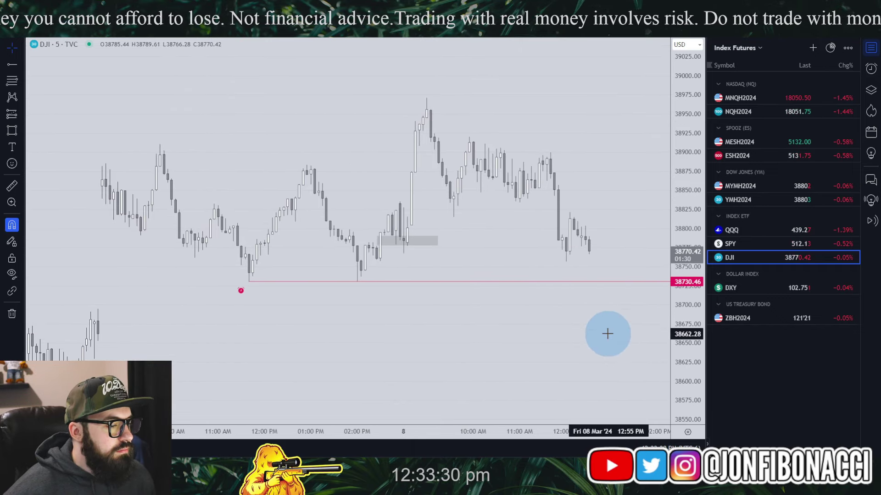